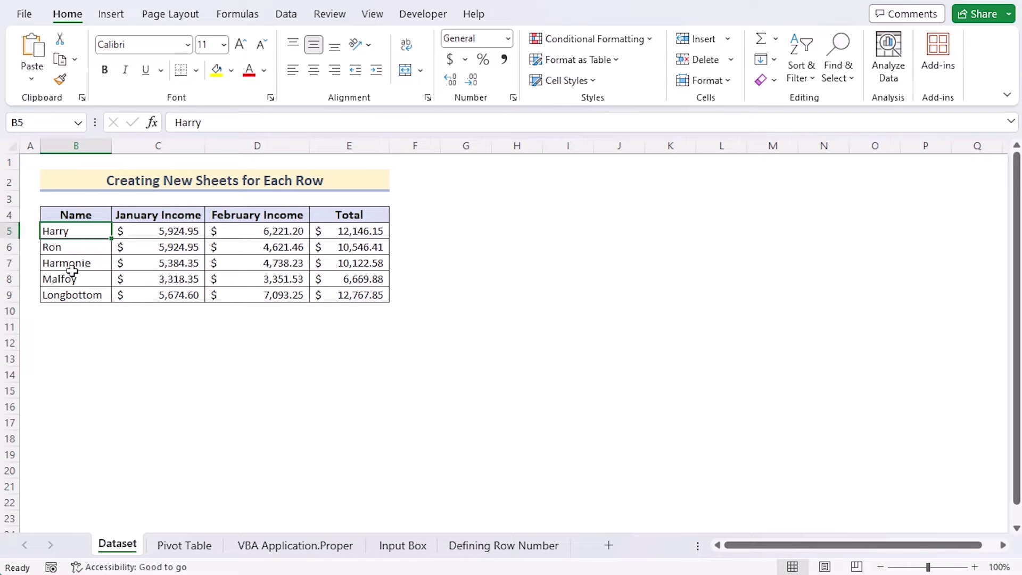
{"action": "left_click", "coordinate": [79, 294], "text": "shift"}
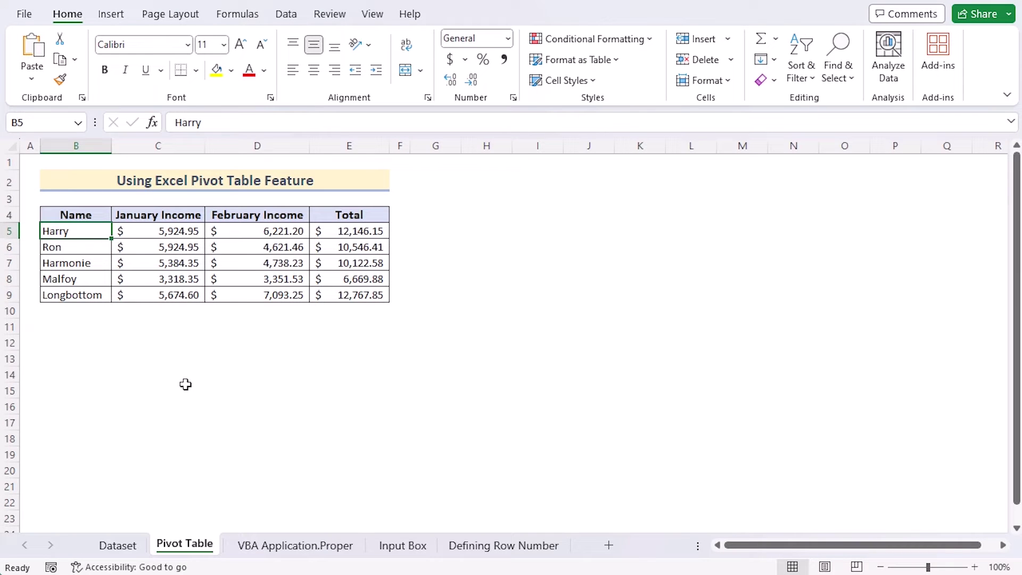
{"action": "left_click", "coordinate": [88, 300], "text": "shift"}
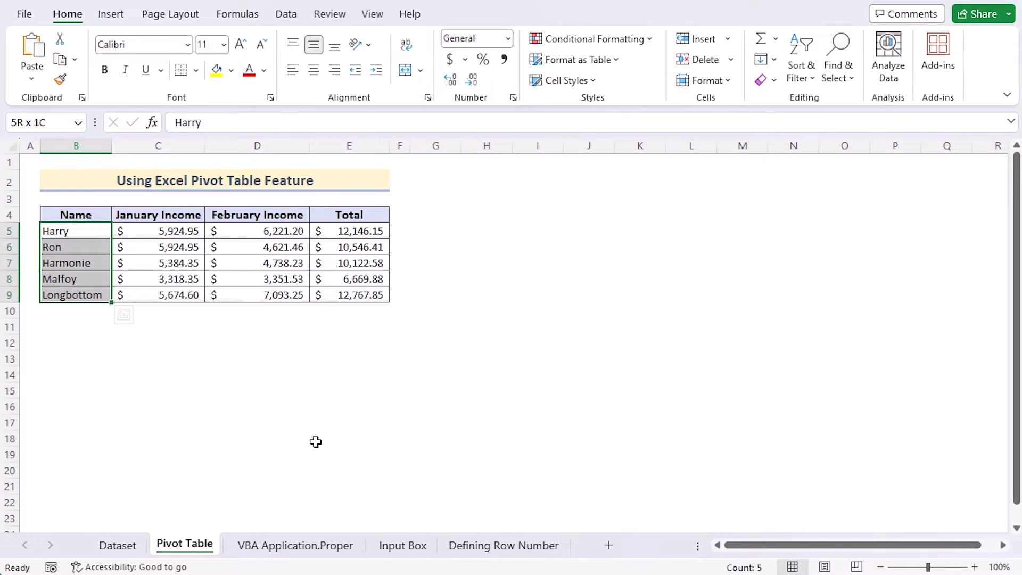
Create a PivotTable from range B4:E9 of the Pivot Table sheet, placed on the existing worksheet at cell G4
{"action": "left_click", "coordinate": [94, 216]}
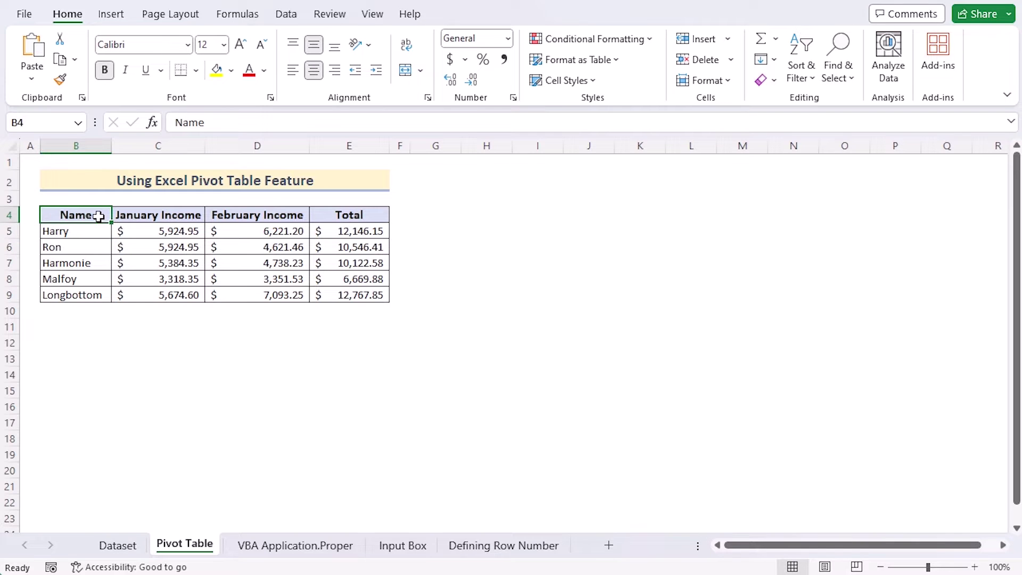
{"action": "left_click", "coordinate": [344, 296], "text": "shift"}
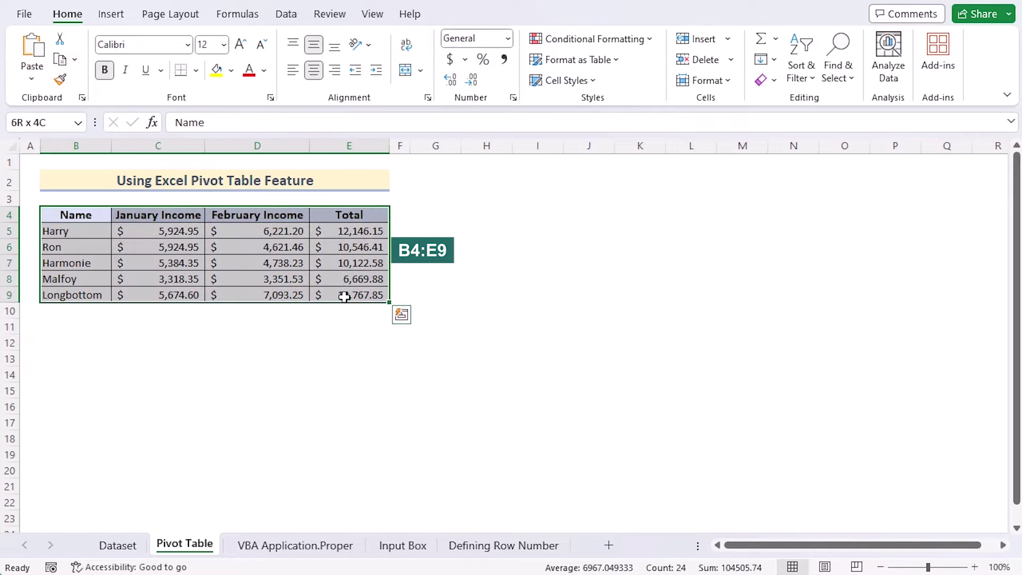
{"action": "left_click", "coordinate": [113, 15]}
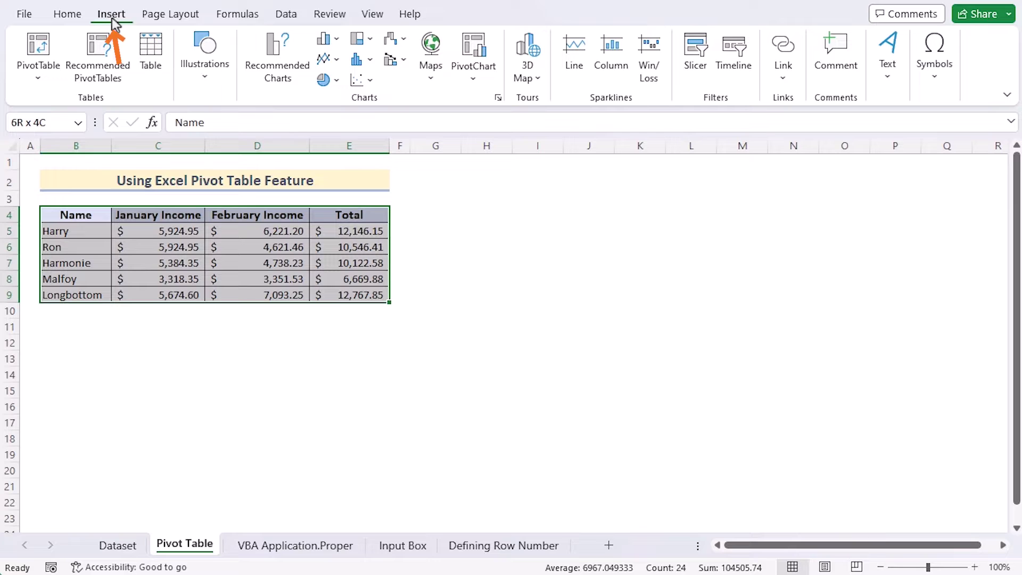
{"action": "left_click", "coordinate": [48, 81]}
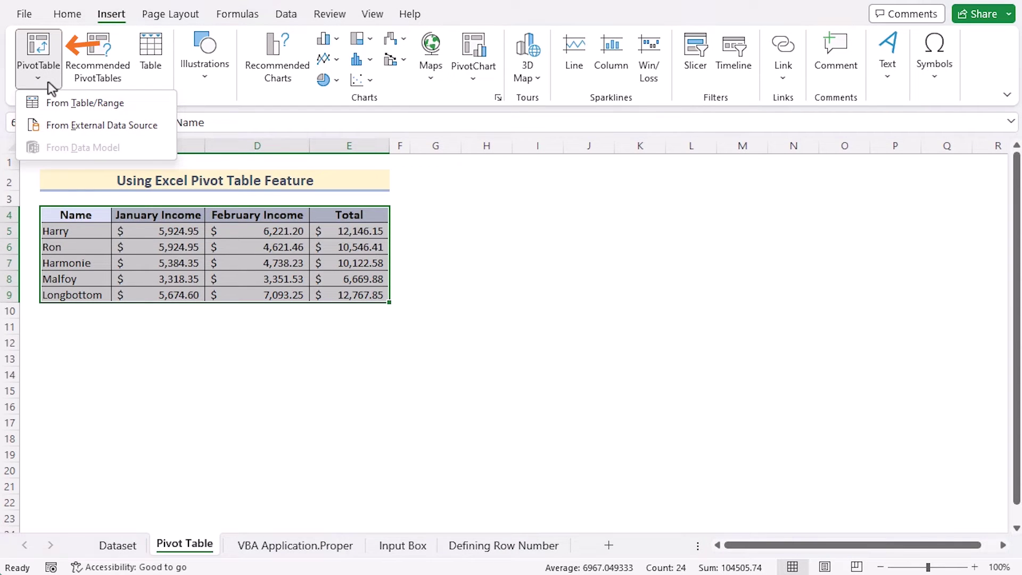
{"action": "left_click", "coordinate": [75, 102]}
{"action": "left_click_drag", "start_coordinate": [660, 314], "coordinate": [645, 203]}
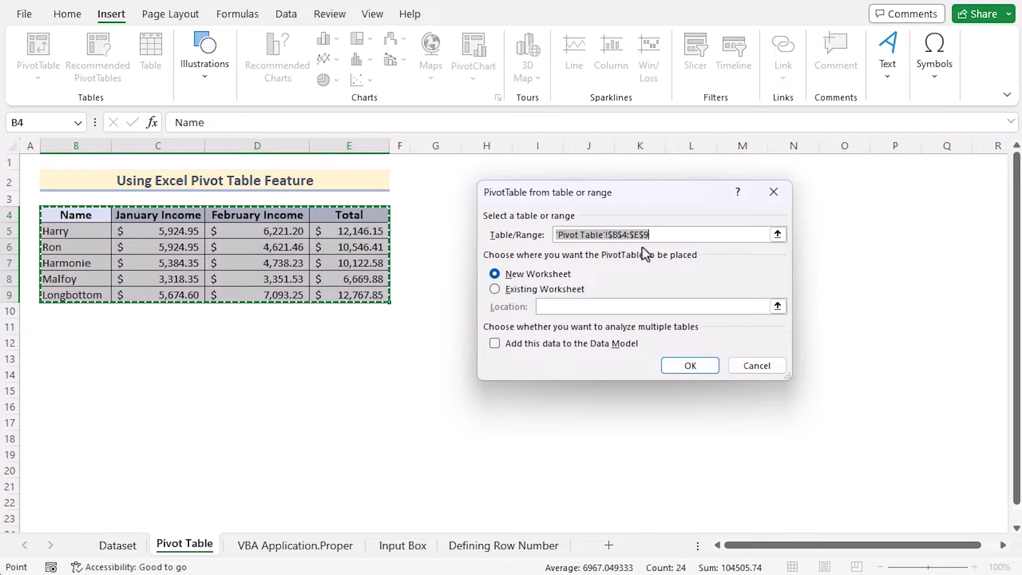
{"action": "left_click", "coordinate": [494, 290]}
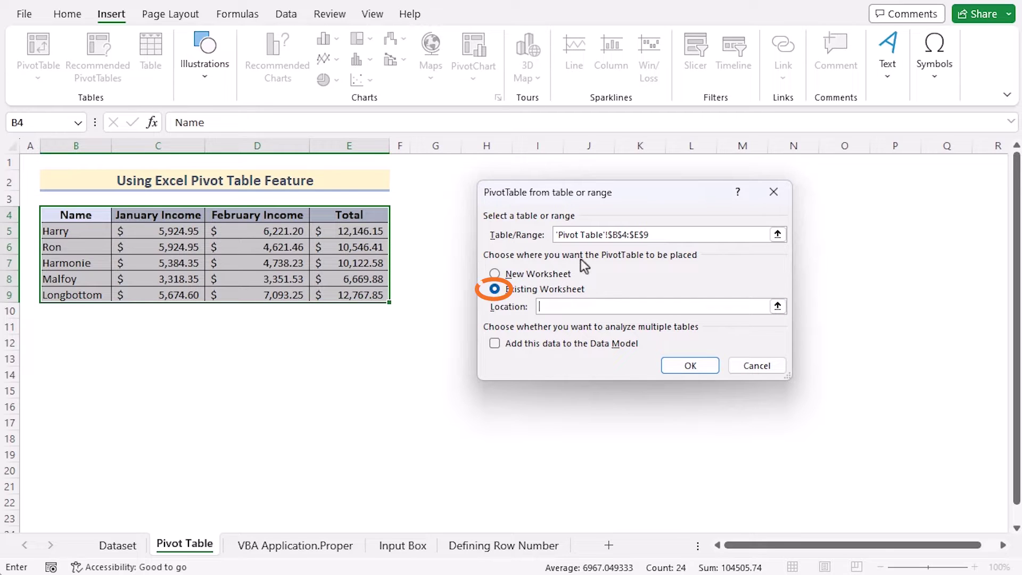
{"action": "left_click_drag", "start_coordinate": [637, 195], "coordinate": [674, 180]}
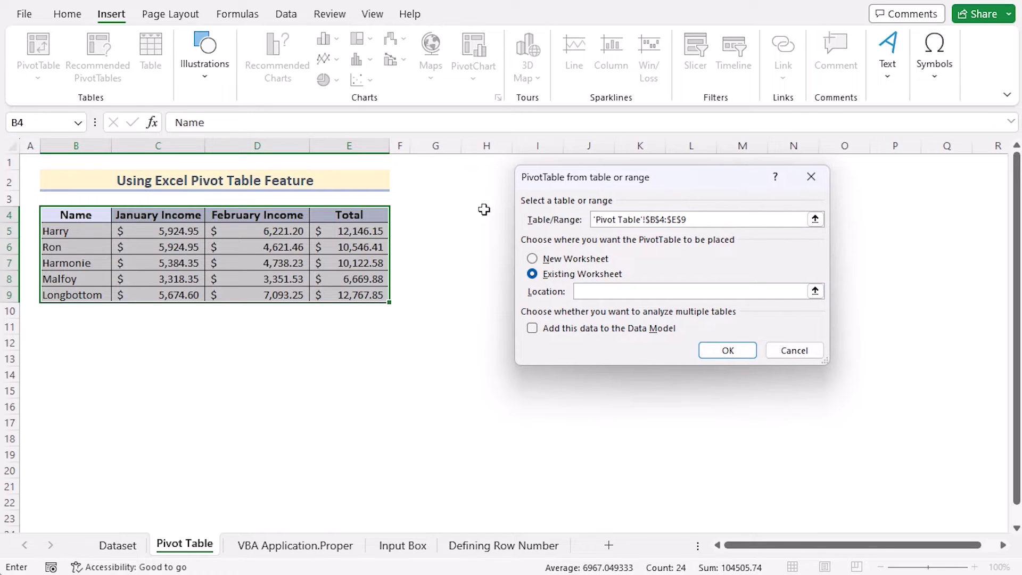
{"action": "left_click", "coordinate": [436, 214]}
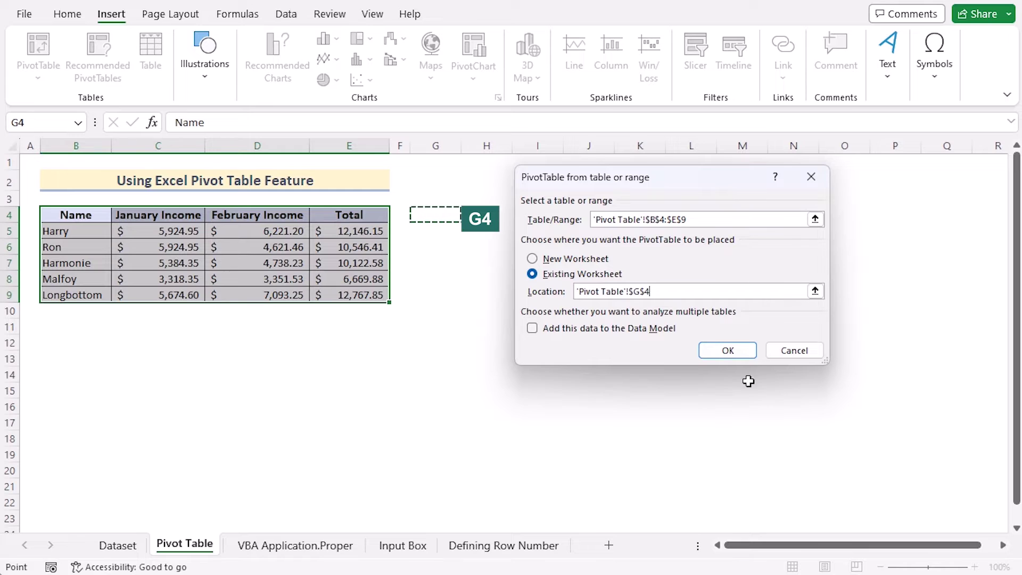
{"action": "left_click", "coordinate": [728, 351]}
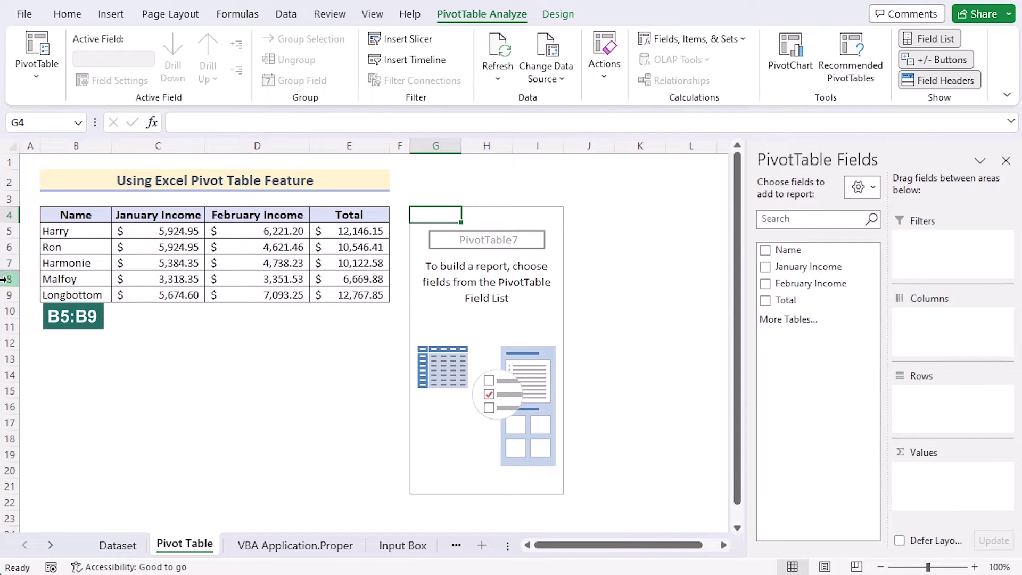
Place the Name field in the PivotTable's filter area and generate separate report filter pages for Name
{"action": "left_click", "coordinate": [765, 250]}
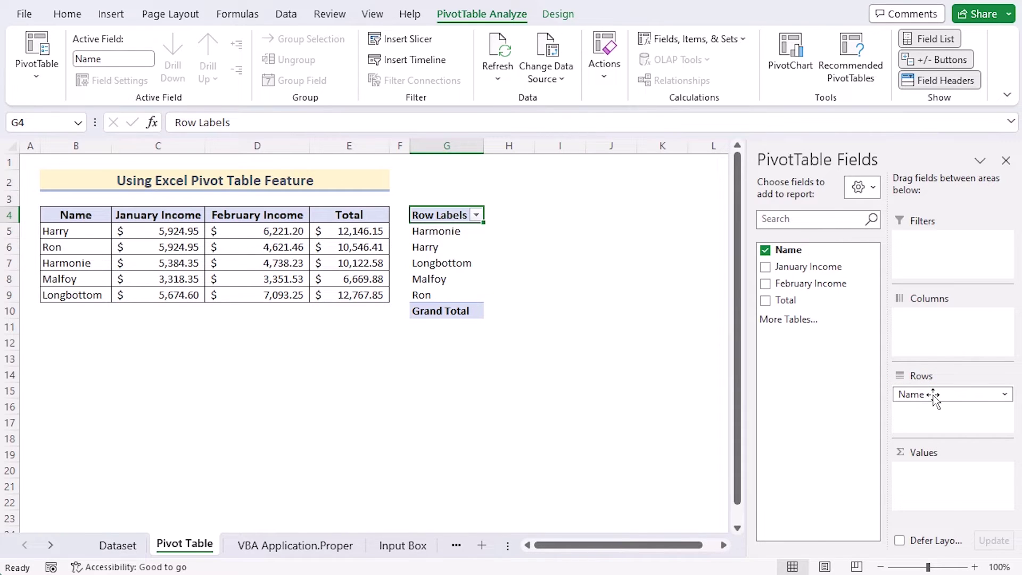
{"action": "left_click_drag", "start_coordinate": [933, 394], "coordinate": [940, 254]}
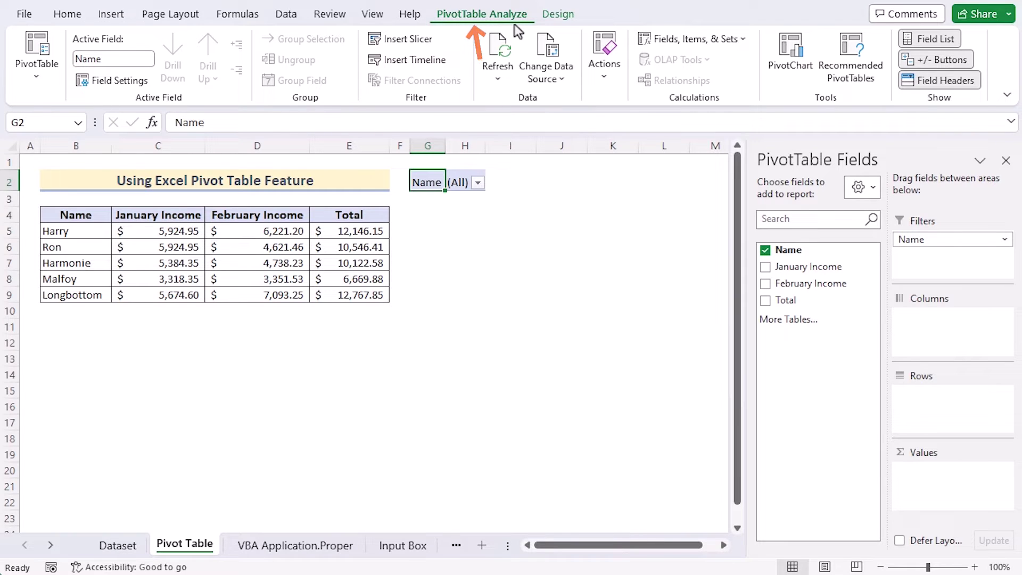
{"action": "left_click", "coordinate": [41, 80]}
{"action": "left_click", "coordinate": [85, 157]}
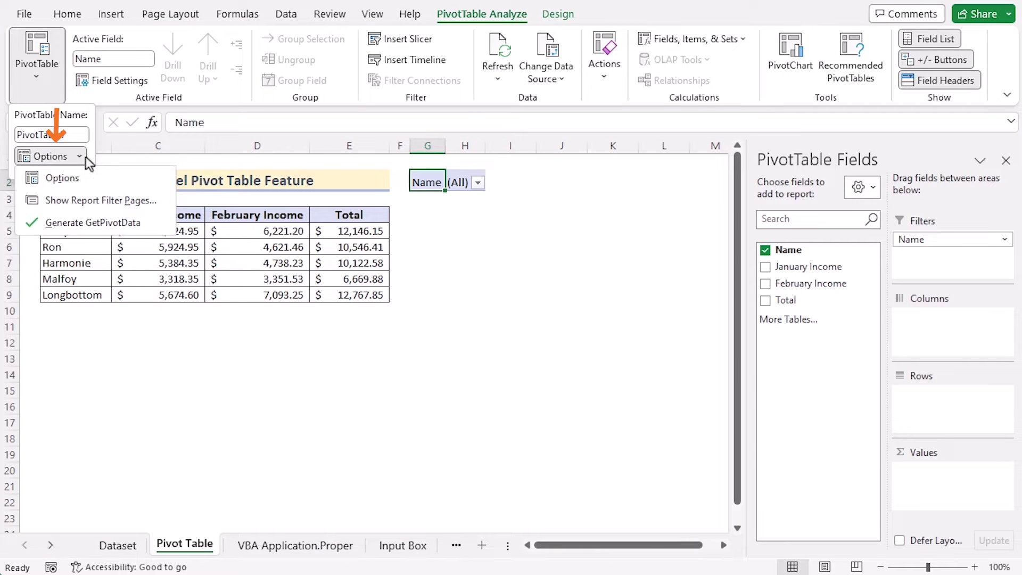
{"action": "left_click", "coordinate": [90, 203]}
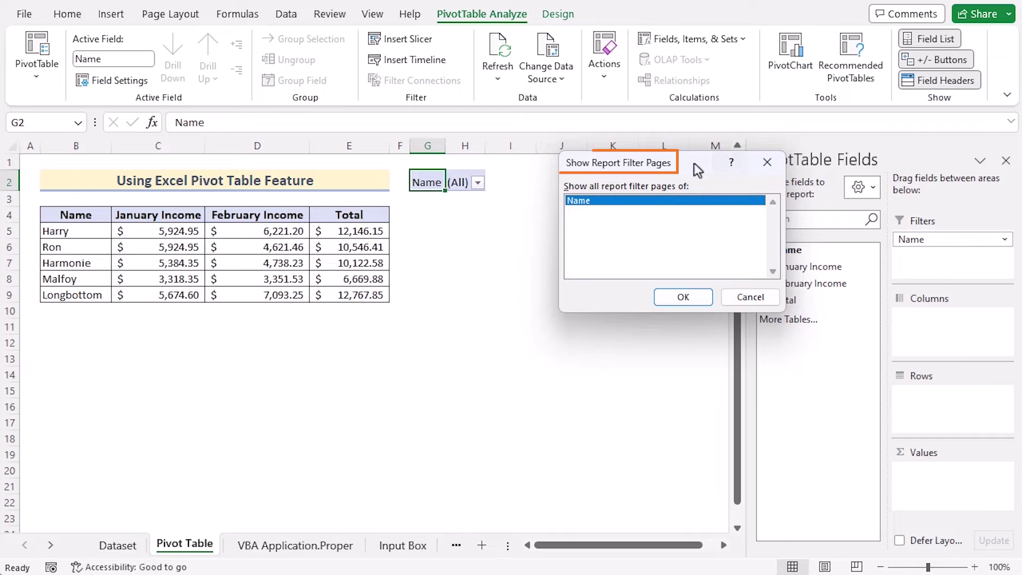
{"action": "left_click_drag", "start_coordinate": [687, 165], "coordinate": [576, 257]}
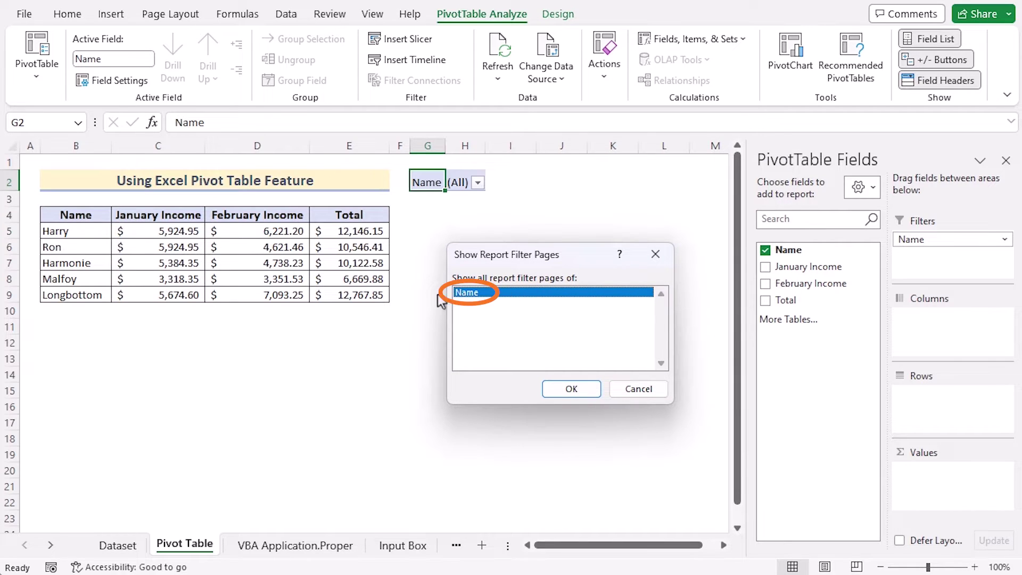
{"action": "left_click", "coordinate": [572, 391]}
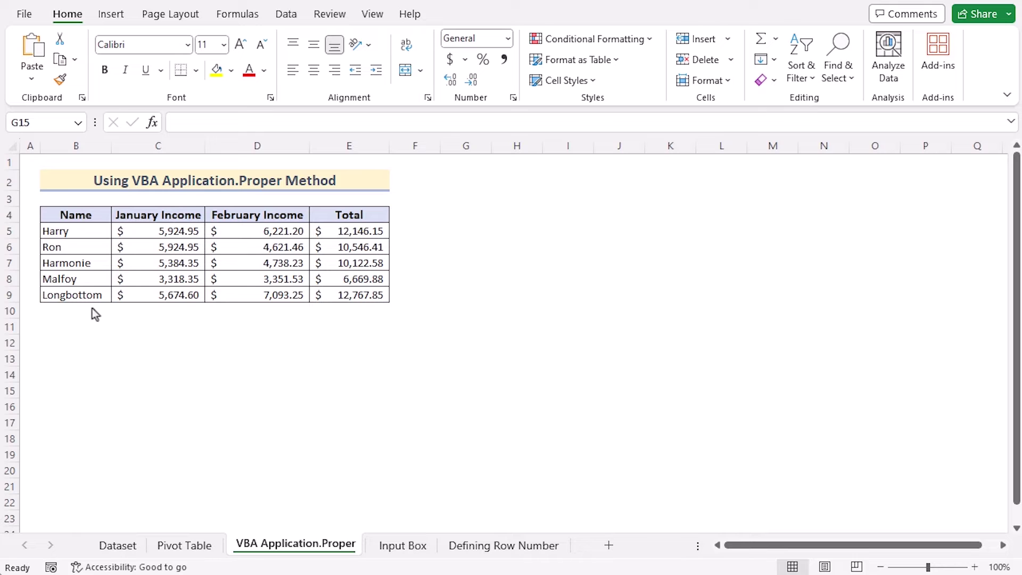
Enable the Developer tab among the main tabs in the Excel ribbon customization options
{"action": "left_click", "coordinate": [720, 324]}
{"action": "key", "text": "alt+f"}
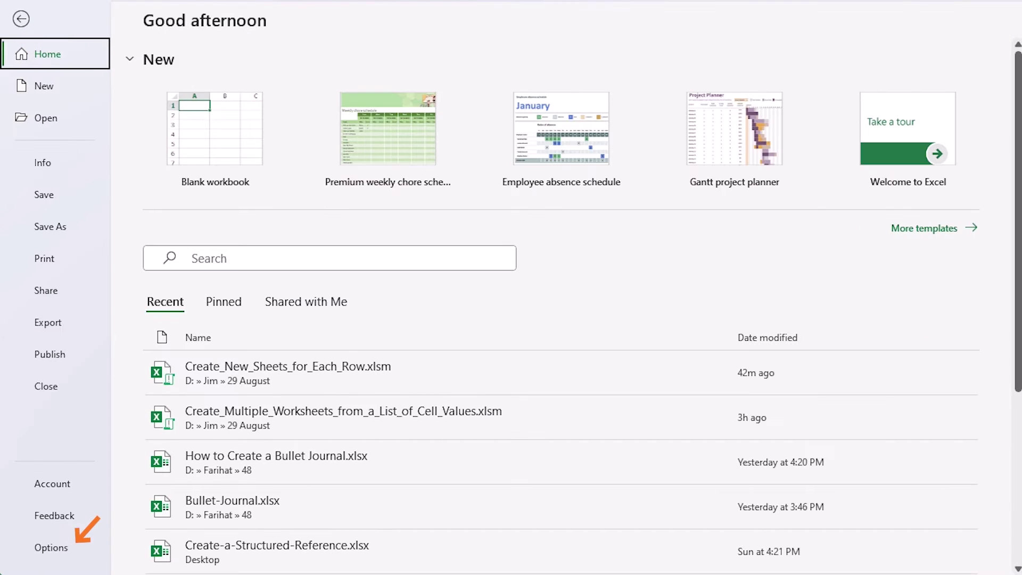
{"action": "left_click", "coordinate": [53, 545]}
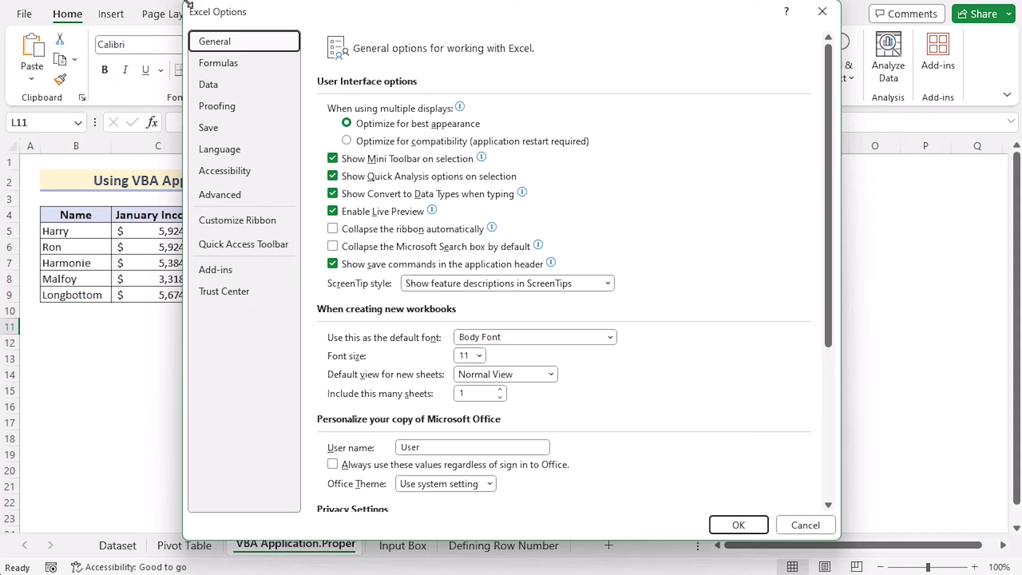
{"action": "left_click_drag", "start_coordinate": [189, 5], "coordinate": [298, 52]}
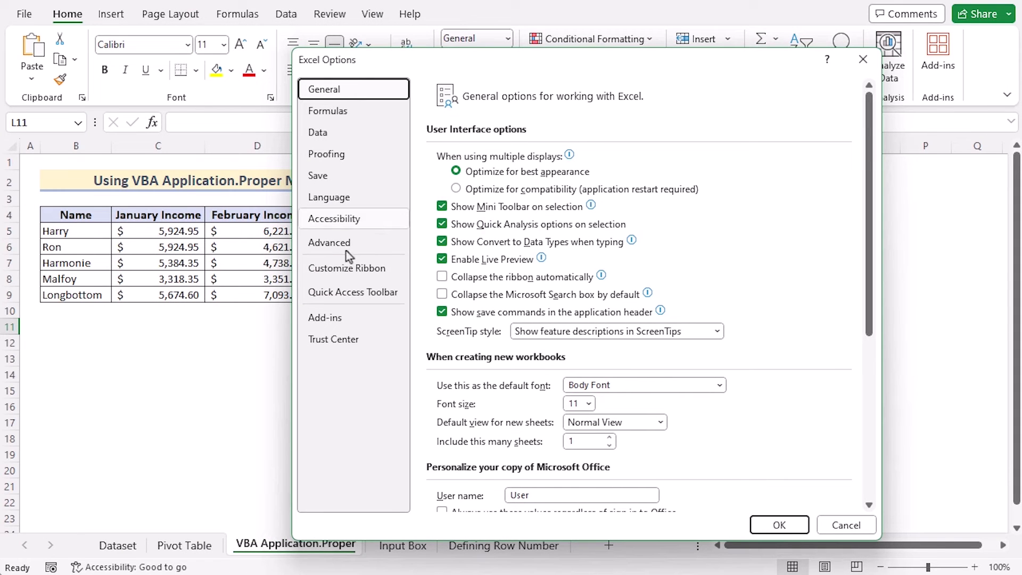
{"action": "left_click", "coordinate": [344, 265]}
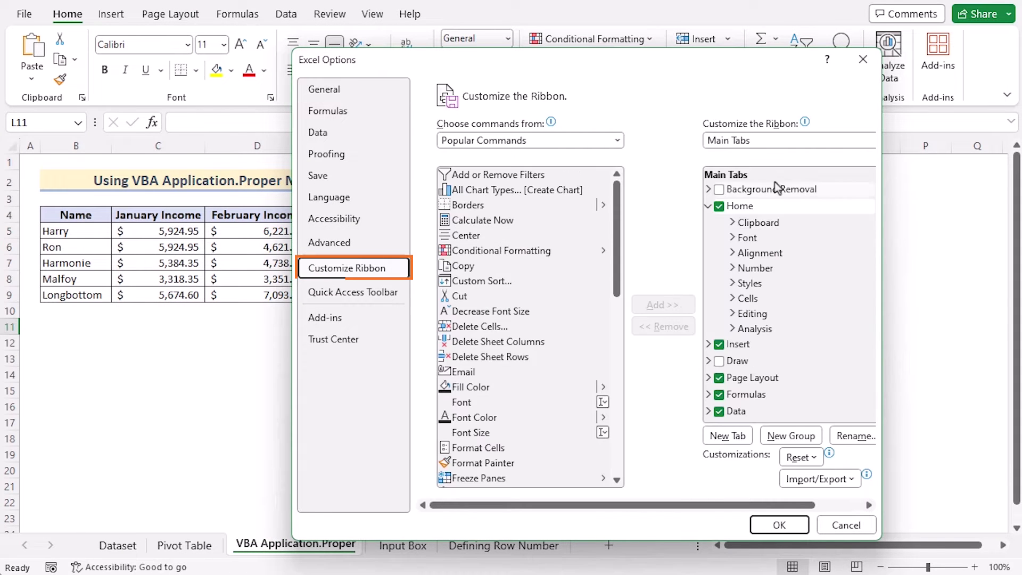
{"action": "left_click_drag", "start_coordinate": [708, 505], "coordinate": [759, 505]}
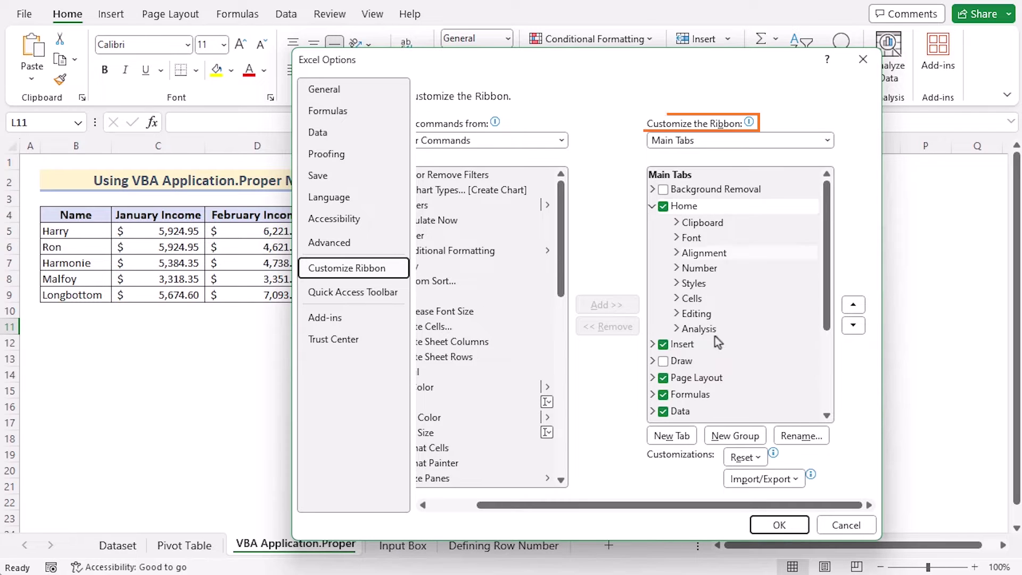
{"action": "scroll", "coordinate": [831, 377], "scroll_direction": "down", "scroll_amount": 3}
{"action": "left_click", "coordinate": [662, 347]}
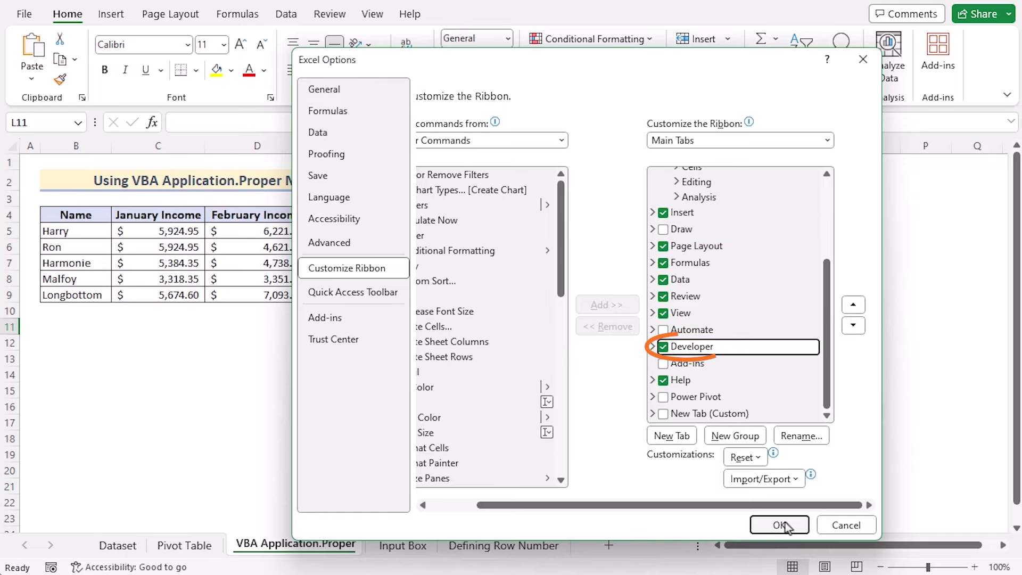
{"action": "left_click", "coordinate": [779, 525]}
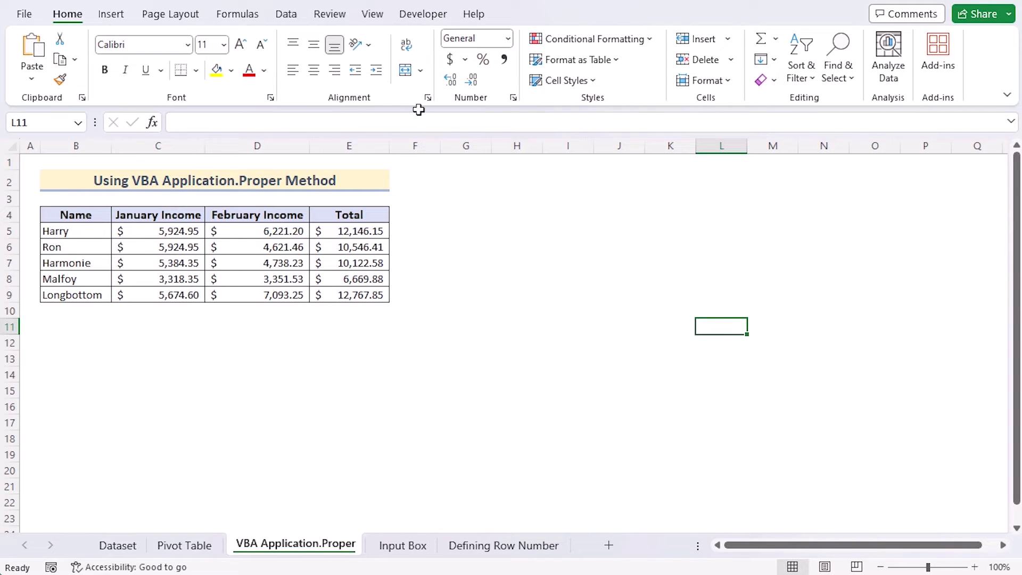
Add the macro Rows_to_New_Sheet to a worksheet's VBA code window, creating a proper-cased sheet for each nonblank value from B4 to the last row
{"action": "left_click", "coordinate": [422, 16]}
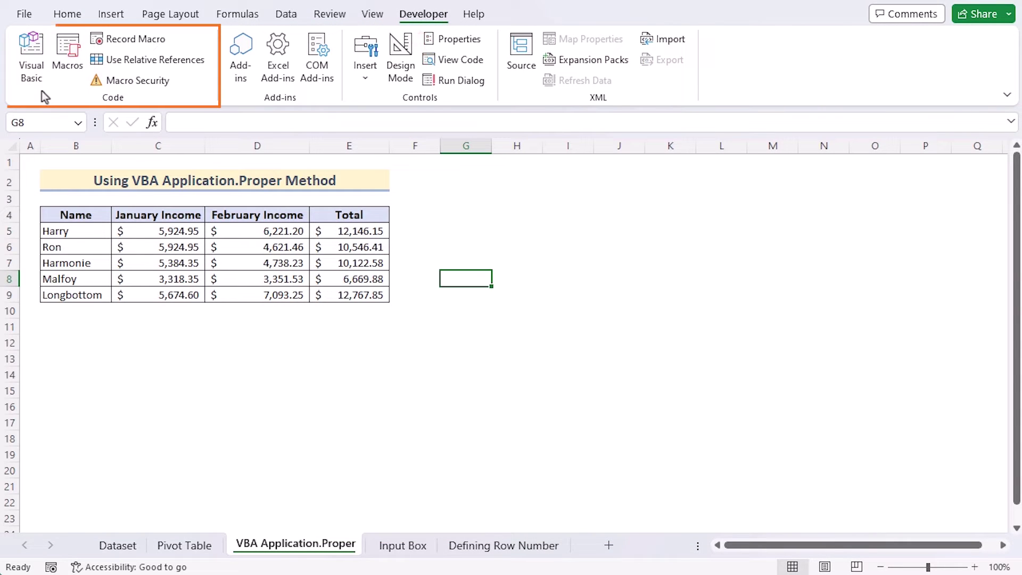
{"action": "left_click", "coordinate": [28, 79]}
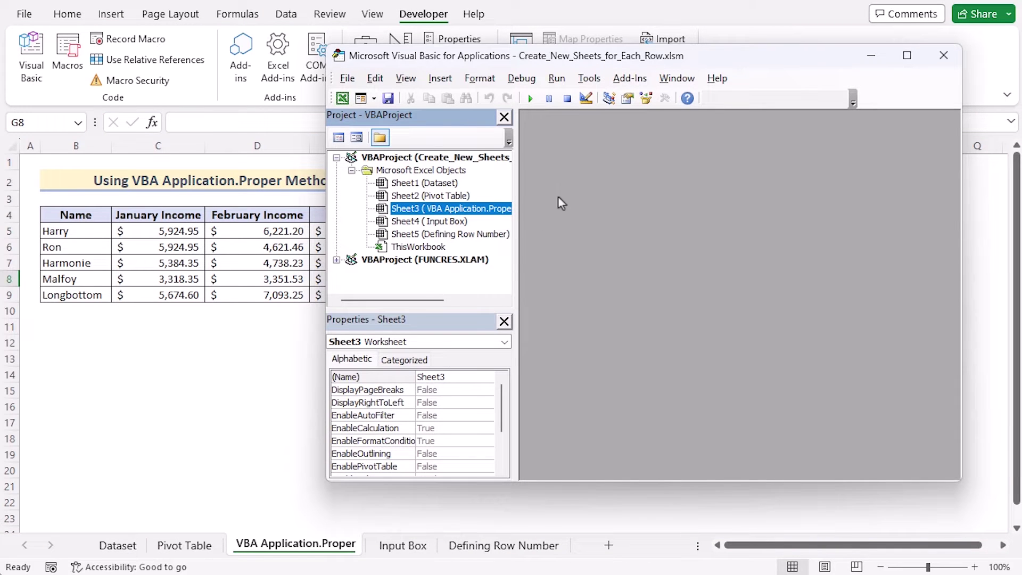
{"action": "double_click", "coordinate": [434, 209]}
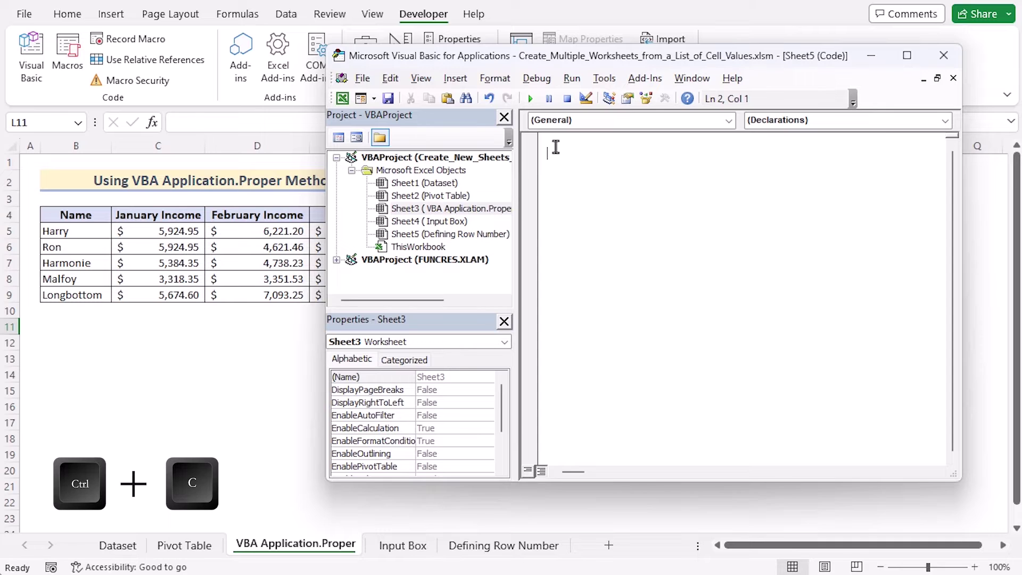
{"action": "left_click", "coordinate": [556, 147]}
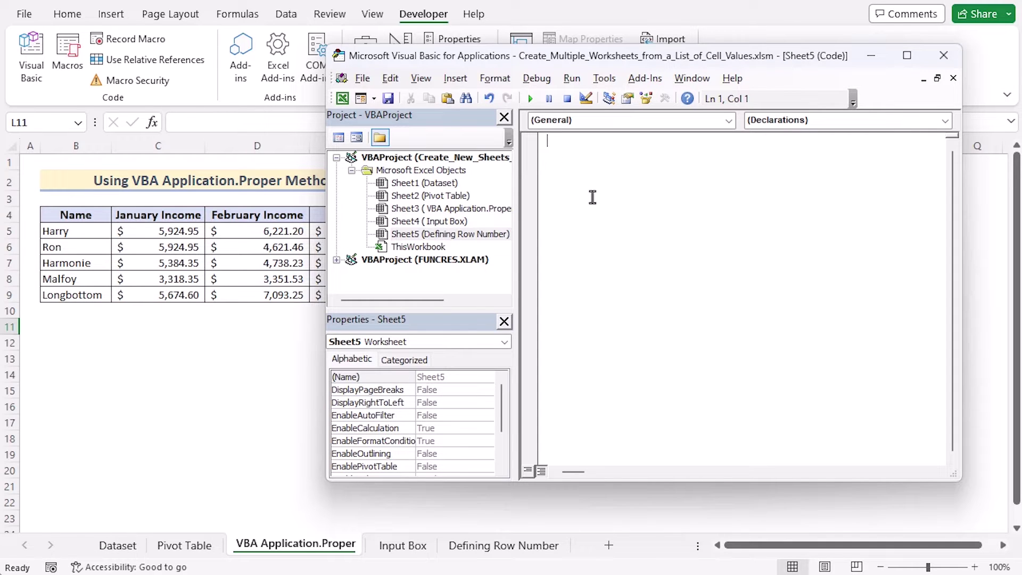
{"action": "type", "text": "Sub Rows_to_New_Sheet() Dim A, W_S As Worksheet, LastRow On Error Resume Next LastRow = Cells.SpecialCells(xlCellTypeLastCell).Row For Each A In Range(\"B4:B\" & LastRow)     If A.Value <> \"\" Then         Set W_S = Worksheets(A.Value)         If W_S Is Nothing Then             Sheets.Add after:=Sheets(Sheets.Count)             ActiveSheet.Name = Application.Proper(A.Value)         End If     End If Next A End Sub"}
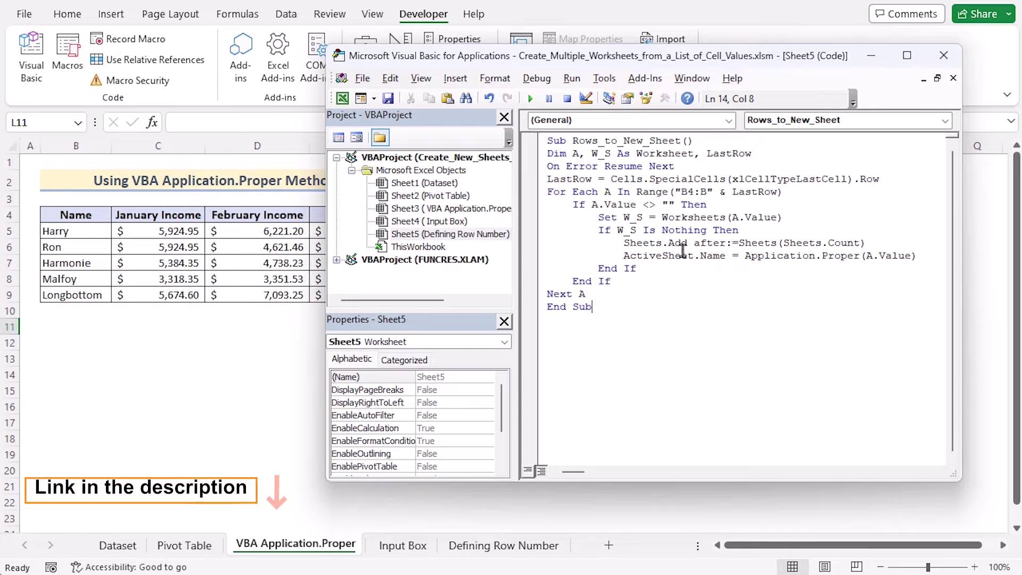
Examine the Rows_to_New_Sheet macro line by line, from the variable declarations through the nonblank check, sheet creation and Application.Proper naming
{"action": "left_click_drag", "start_coordinate": [698, 143], "coordinate": [545, 144]}
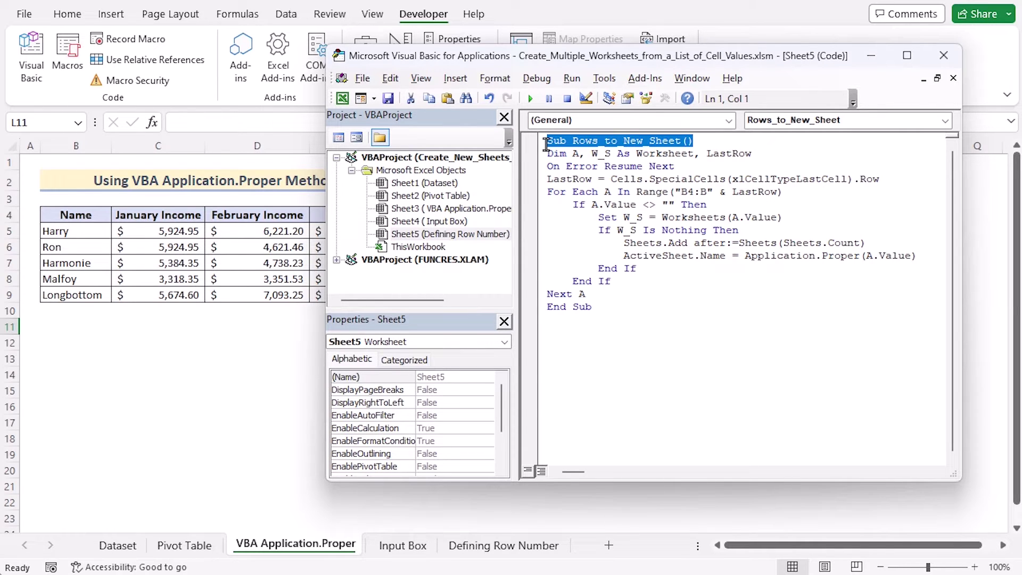
{"action": "left_click_drag", "start_coordinate": [766, 154], "coordinate": [543, 156]}
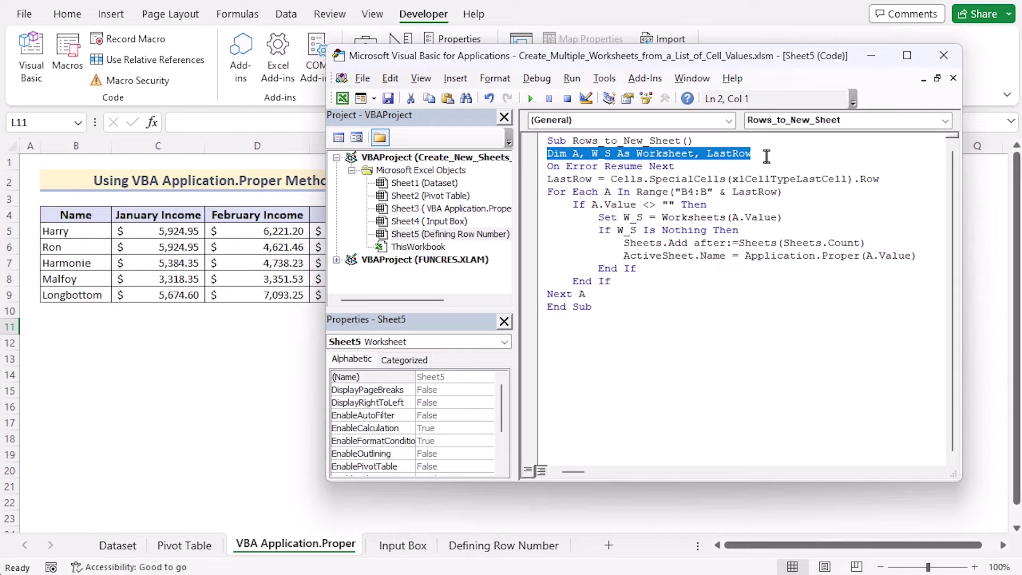
{"action": "left_click_drag", "start_coordinate": [687, 166], "coordinate": [544, 166]}
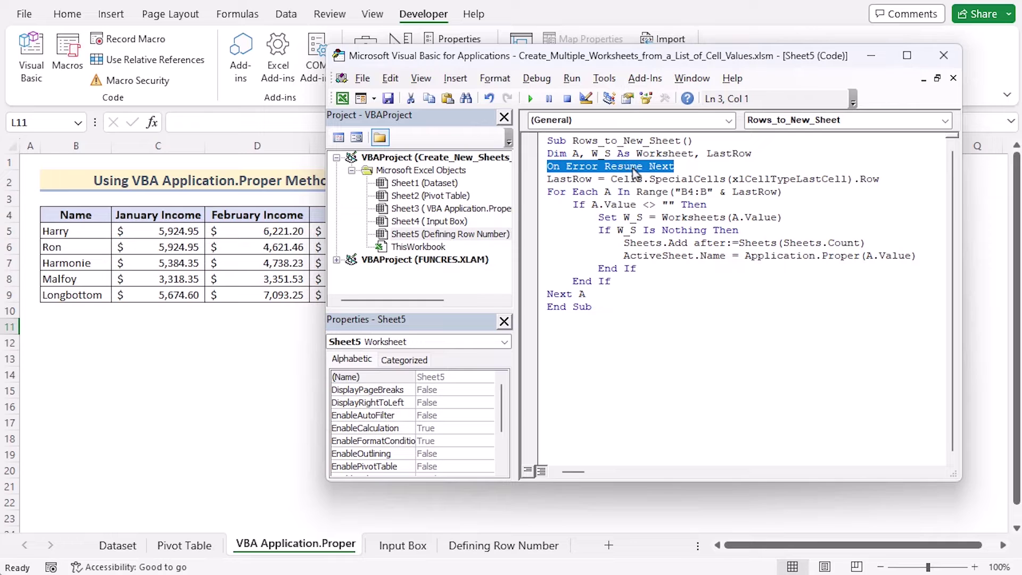
{"action": "left_click_drag", "start_coordinate": [546, 179], "coordinate": [874, 179]}
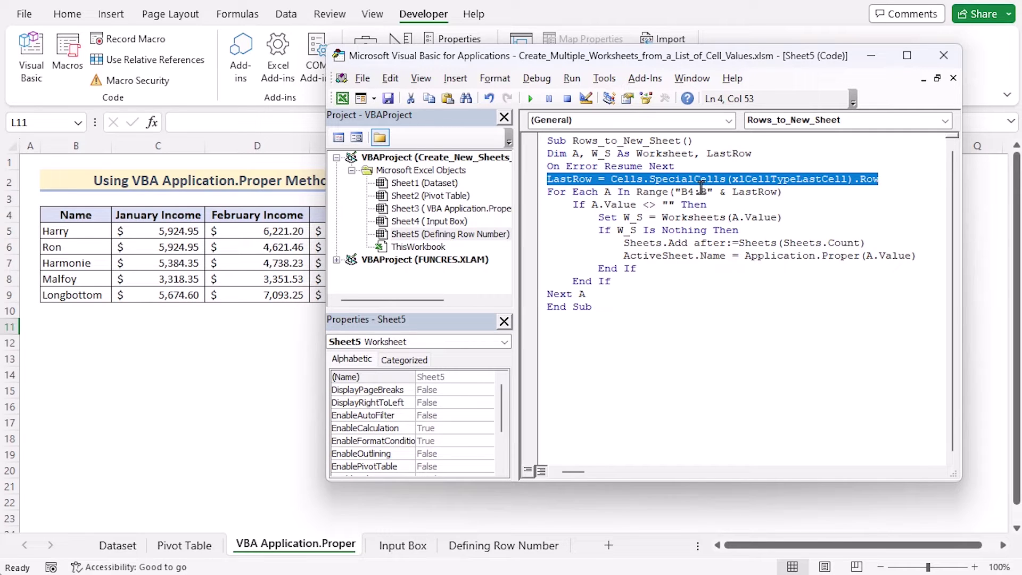
{"action": "left_click_drag", "start_coordinate": [548, 191], "coordinate": [790, 196]}
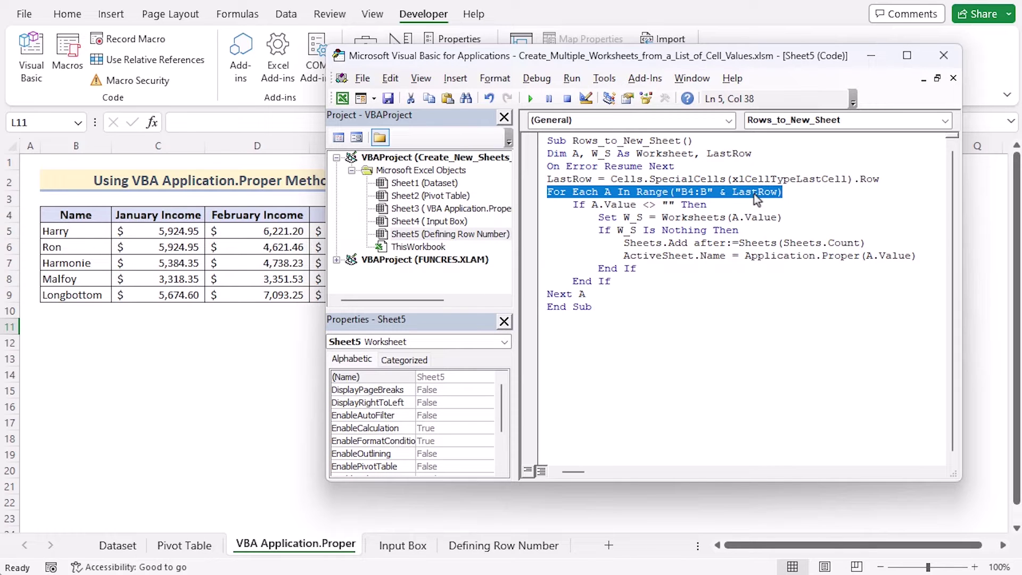
{"action": "left_click_drag", "start_coordinate": [574, 205], "coordinate": [720, 206]}
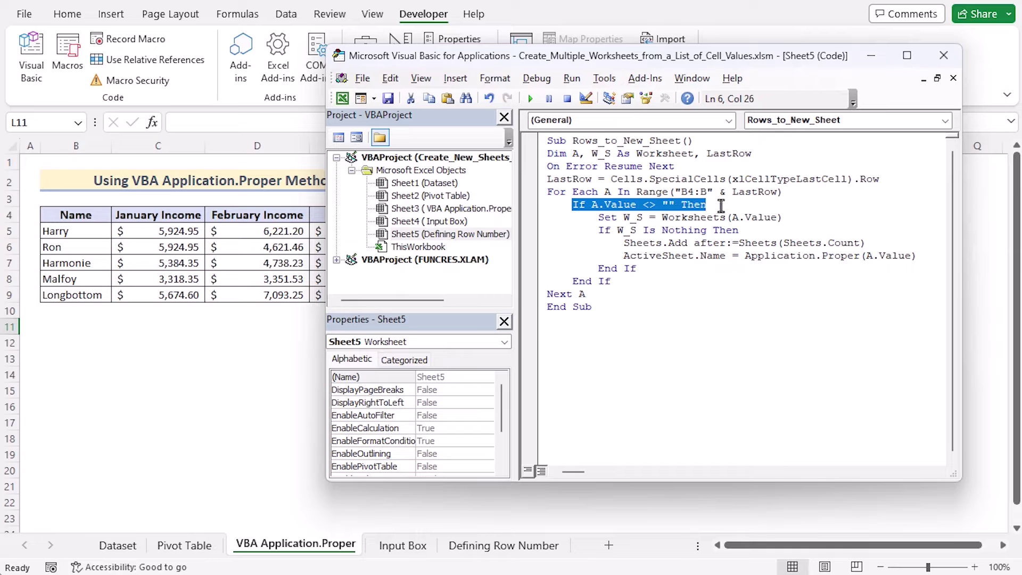
{"action": "left_click_drag", "start_coordinate": [597, 217], "coordinate": [787, 223]}
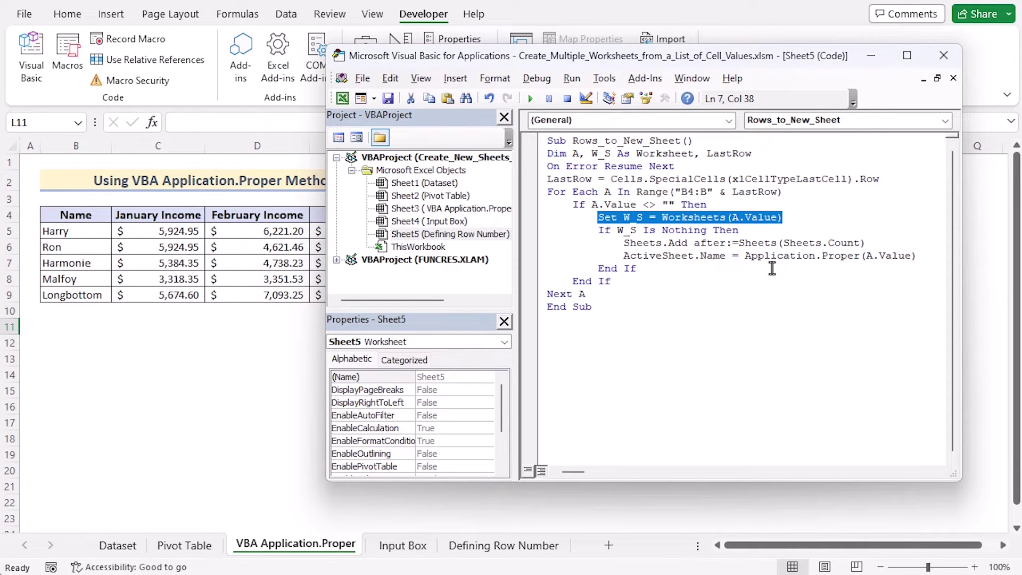
{"action": "left_click_drag", "start_coordinate": [597, 230], "coordinate": [738, 230]}
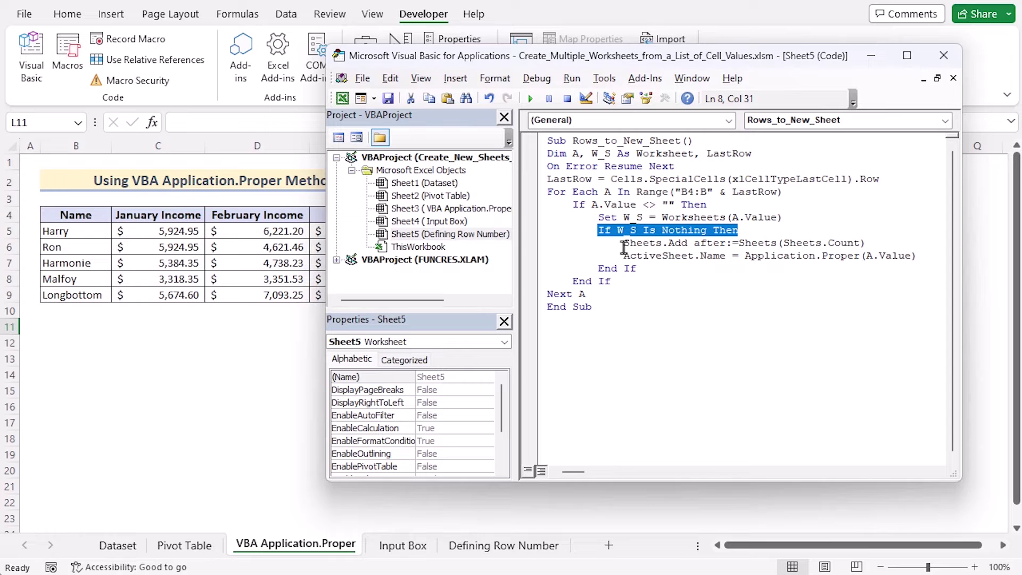
{"action": "left_click_drag", "start_coordinate": [624, 242], "coordinate": [874, 247]}
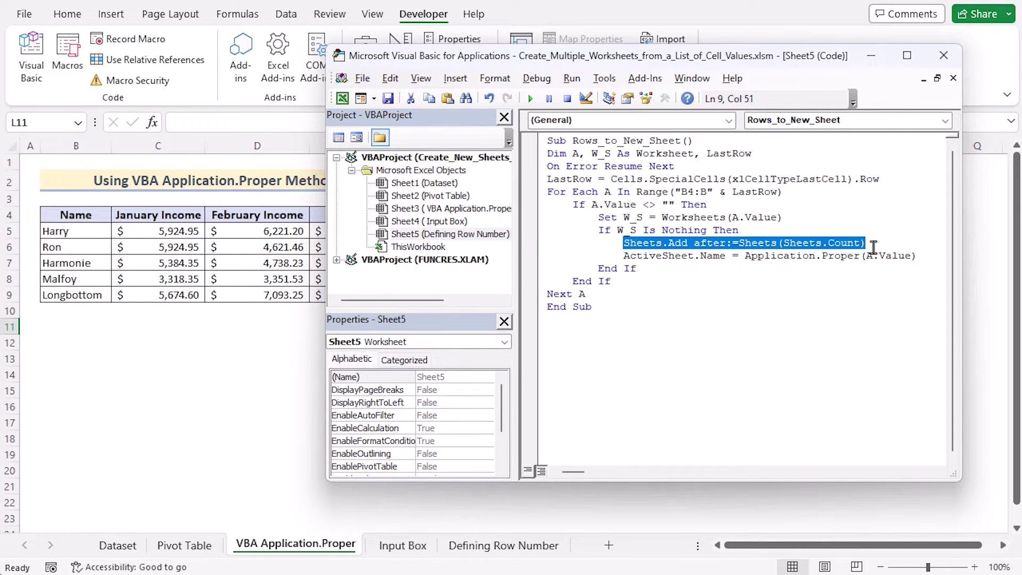
{"action": "left_click_drag", "start_coordinate": [624, 255], "coordinate": [917, 259]}
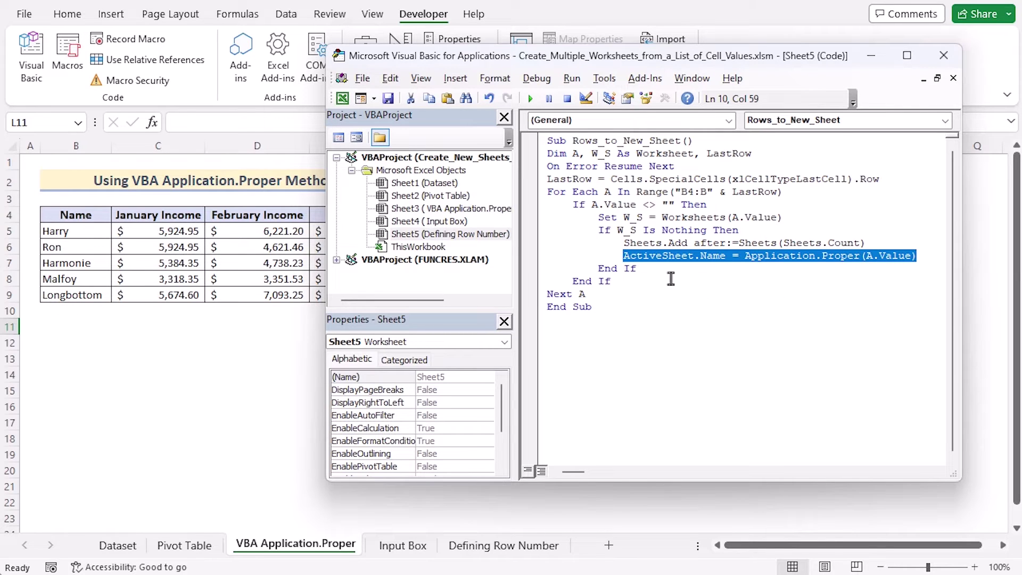
{"action": "left_click", "coordinate": [652, 271]}
{"action": "left_click_drag", "start_coordinate": [652, 272], "coordinate": [581, 294]}
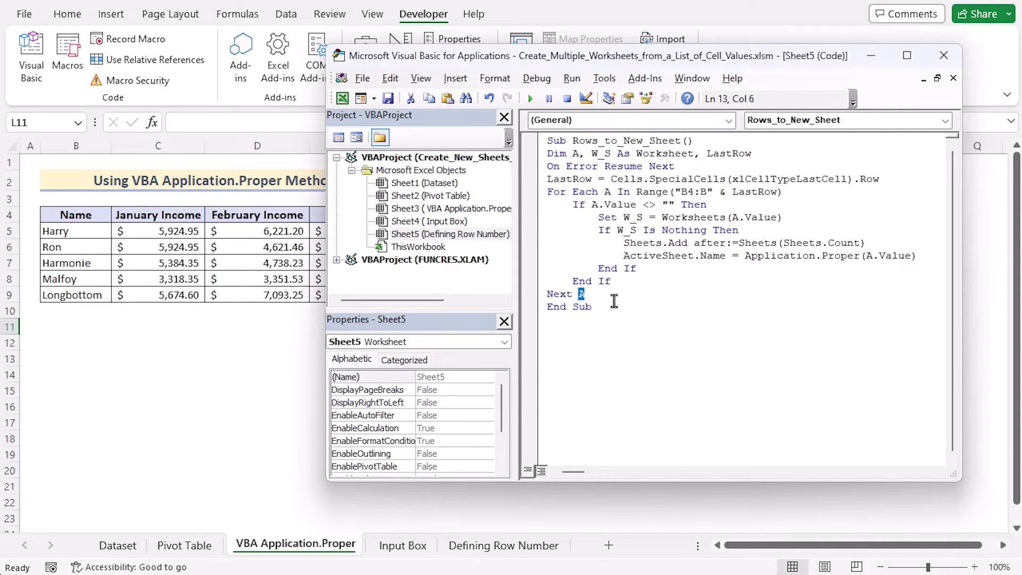
{"action": "left_click_drag", "start_coordinate": [595, 307], "coordinate": [545, 308]}
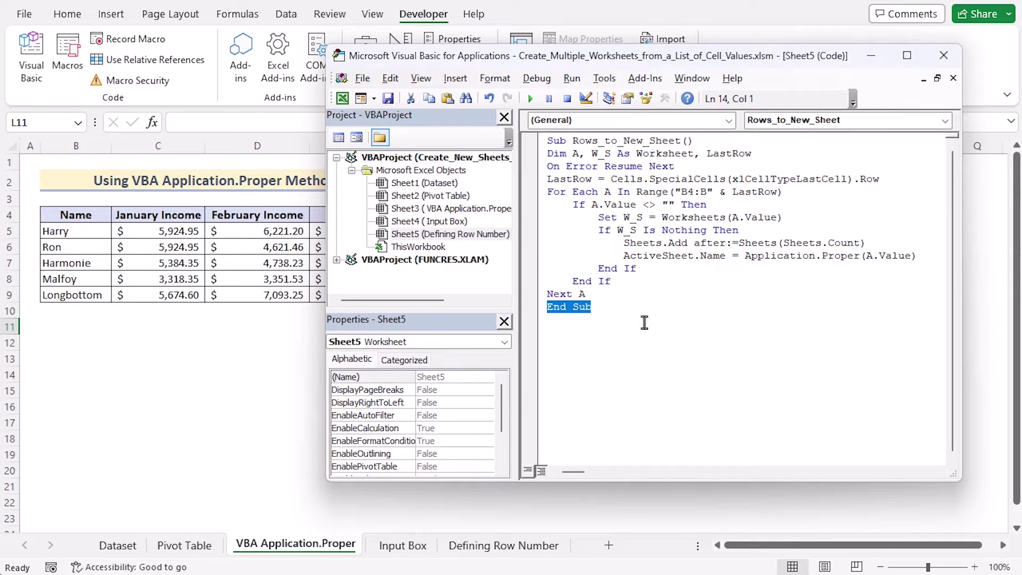
{"action": "left_click", "coordinate": [644, 313]}
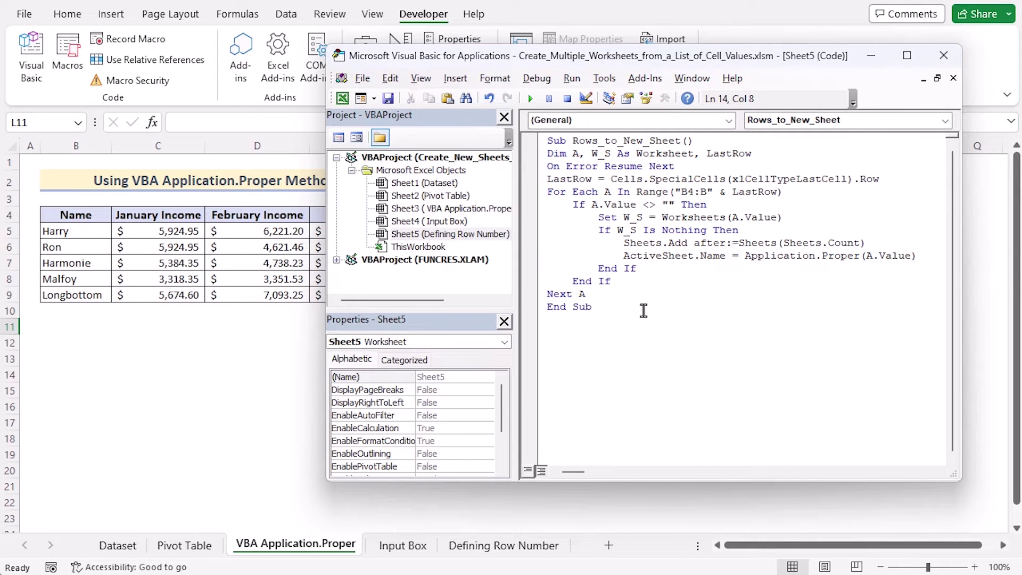
Run the Rows_to_New_Sheet macro, check the generated sheets, and group-select those named after the people in the dataset
{"action": "left_click", "coordinate": [571, 79]}
{"action": "left_click", "coordinate": [574, 95]}
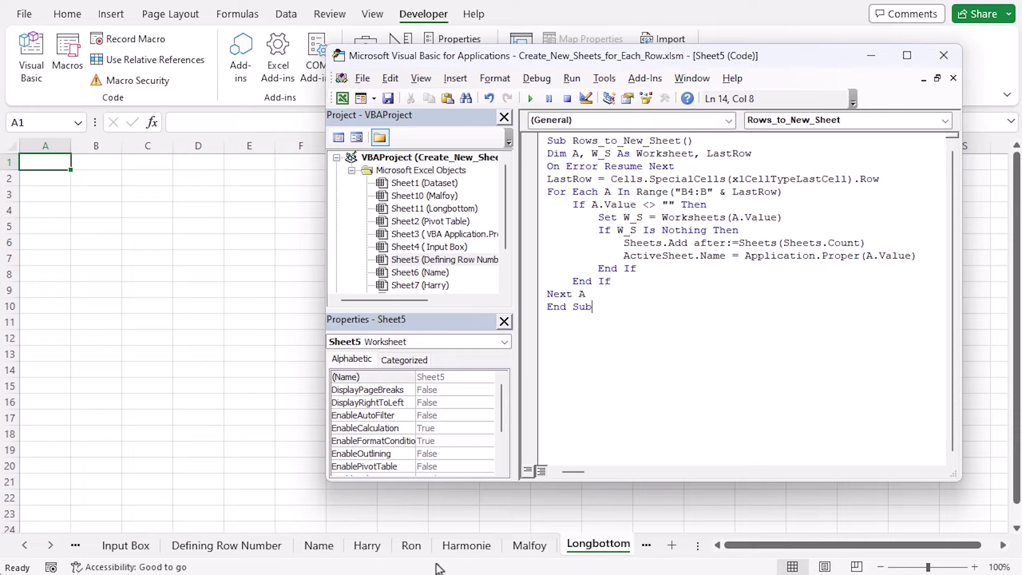
{"action": "left_click", "coordinate": [412, 548]}
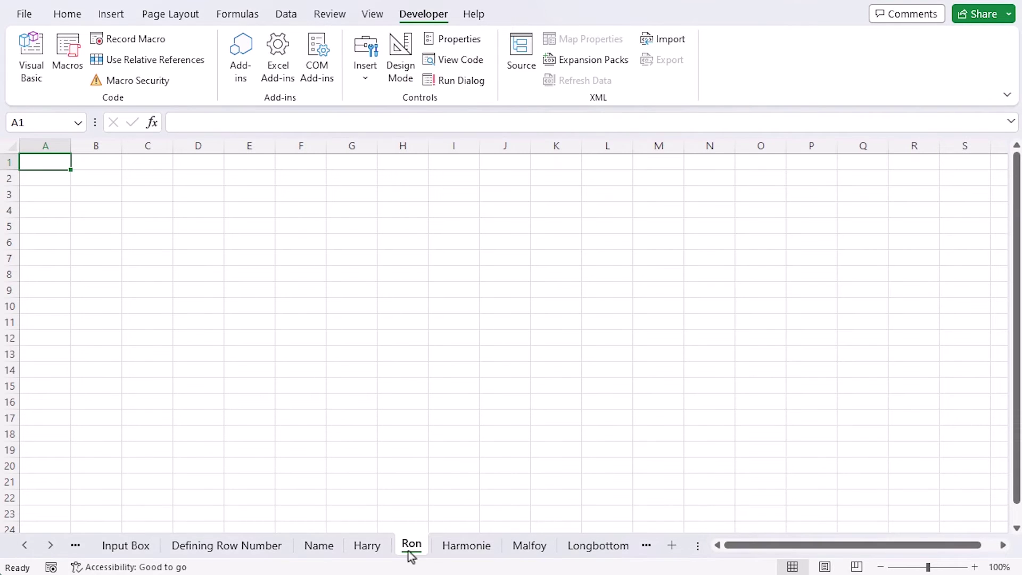
{"action": "left_click", "coordinate": [367, 546]}
{"action": "left_click", "coordinate": [611, 548], "text": "shift"}
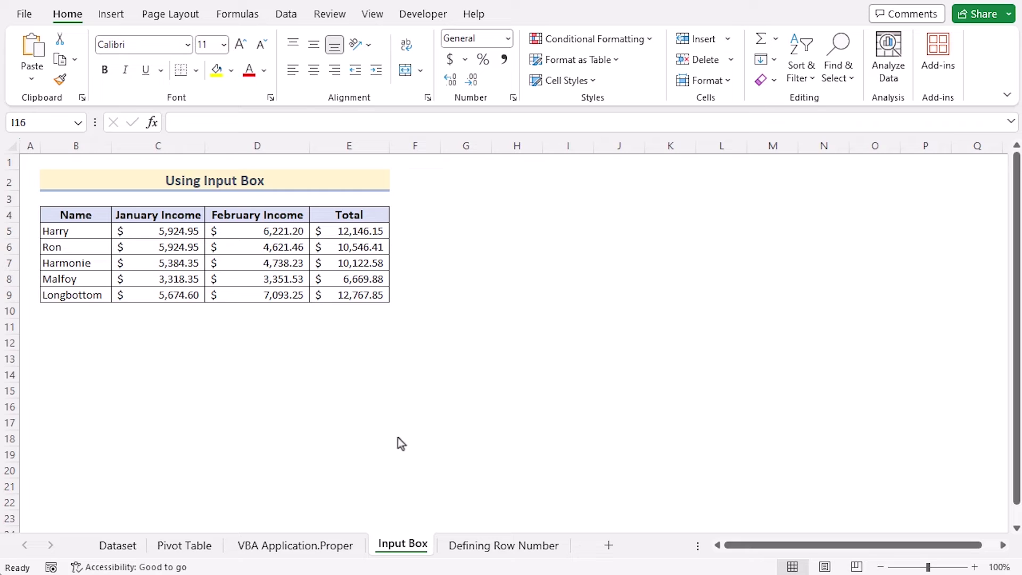
Add macro Create_New_Sheet to the Input Box sheet's code, using a "Create sheets" range prompt and adding a sheet named after each nonblank cell
{"action": "right_click", "coordinate": [403, 546]}
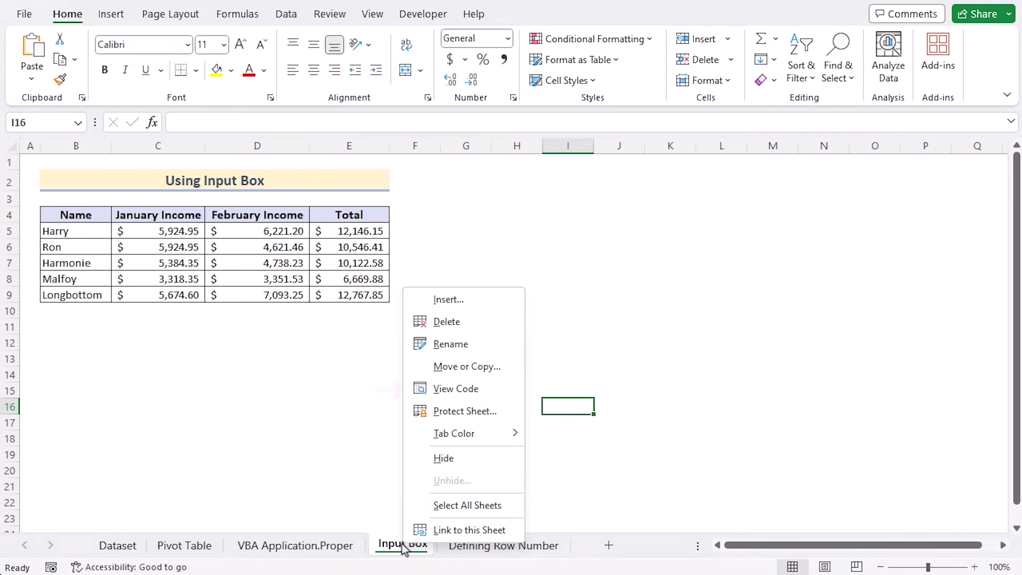
{"action": "left_click", "coordinate": [461, 389]}
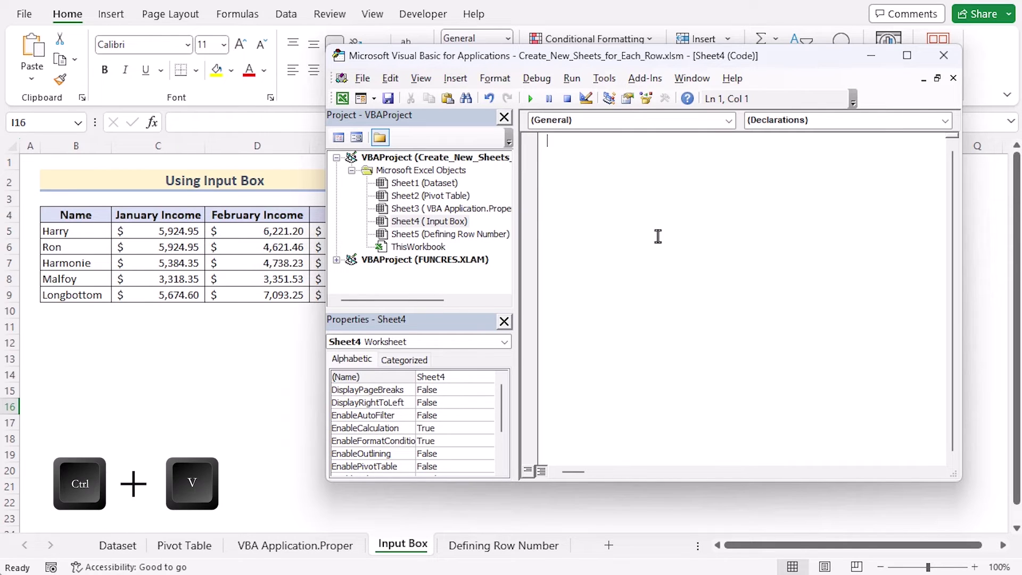
{"action": "type", "text": "Sub Create_New_Sheet() Dim Range As Range Dim Cell As Range On Error GoTo Errorhandling Set Range = Application.InputBox(Prompt:=\"Select Cell range:\", _ Title:=\"Create sheets\", _ Default:=Selection.Address, Type:=8) For Each Cell In Range     If Cell <> \"\" Then         Sheets.Add.Name = Cell     End If Next Cell Errorhandling: End Sub"}
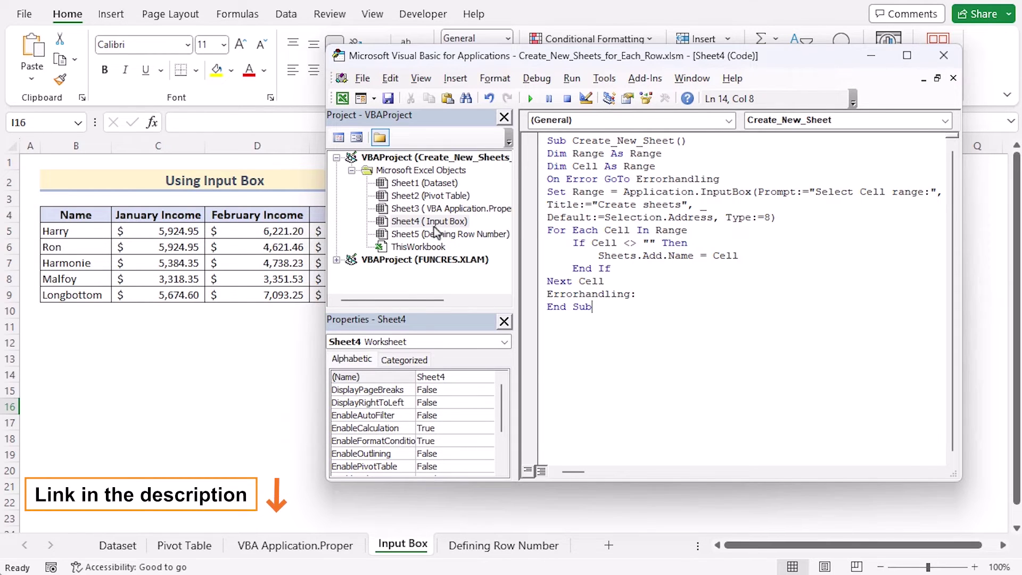
Examine the Create_New_Sheet macro line by line, covering the Range and Cell variables, error handling, InputBox arguments and the sheet-adding loop
{"action": "left_click_drag", "start_coordinate": [686, 141], "coordinate": [546, 141]}
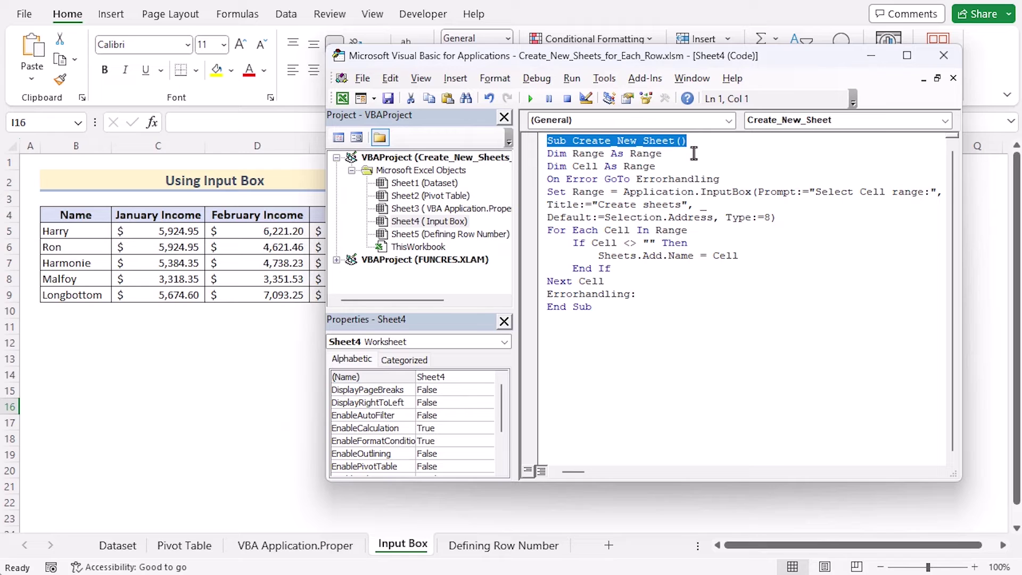
{"action": "left_click_drag", "start_coordinate": [662, 154], "coordinate": [547, 154]}
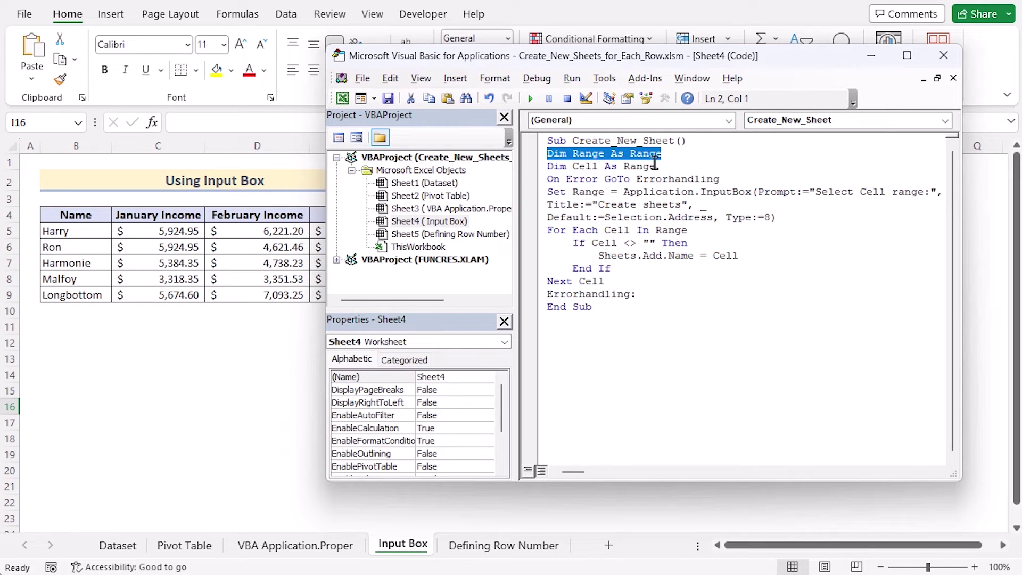
{"action": "left_click_drag", "start_coordinate": [658, 166], "coordinate": [545, 166]}
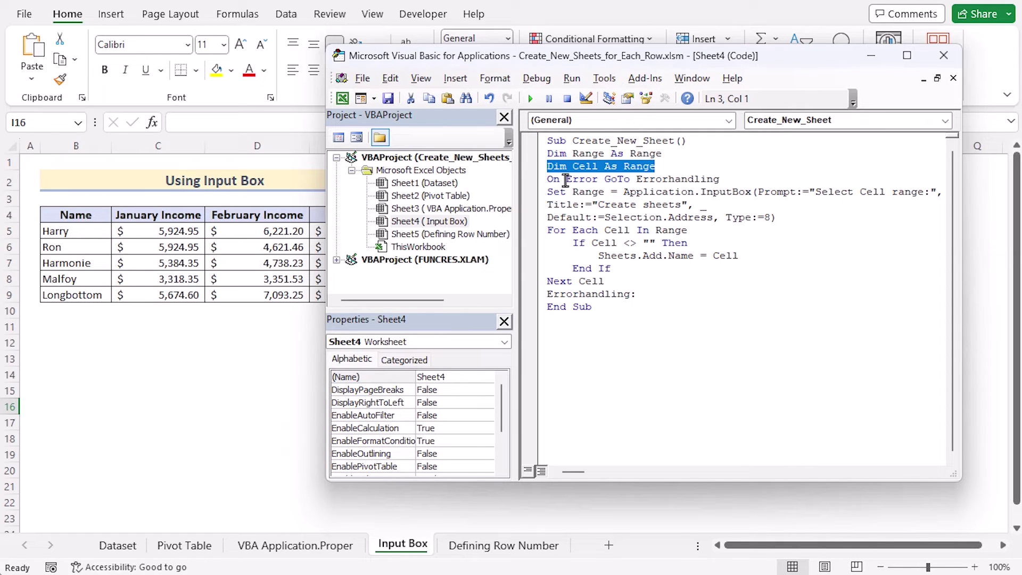
{"action": "left_click_drag", "start_coordinate": [546, 179], "coordinate": [720, 179]}
{"action": "left_click_drag", "start_coordinate": [547, 192], "coordinate": [851, 194]}
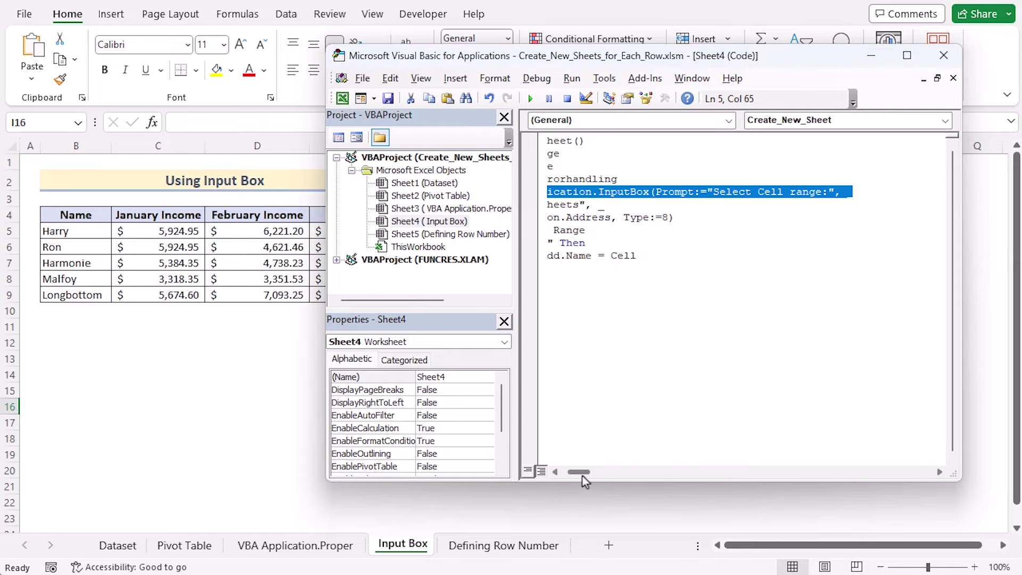
{"action": "left_click_drag", "start_coordinate": [582, 474], "coordinate": [558, 474]}
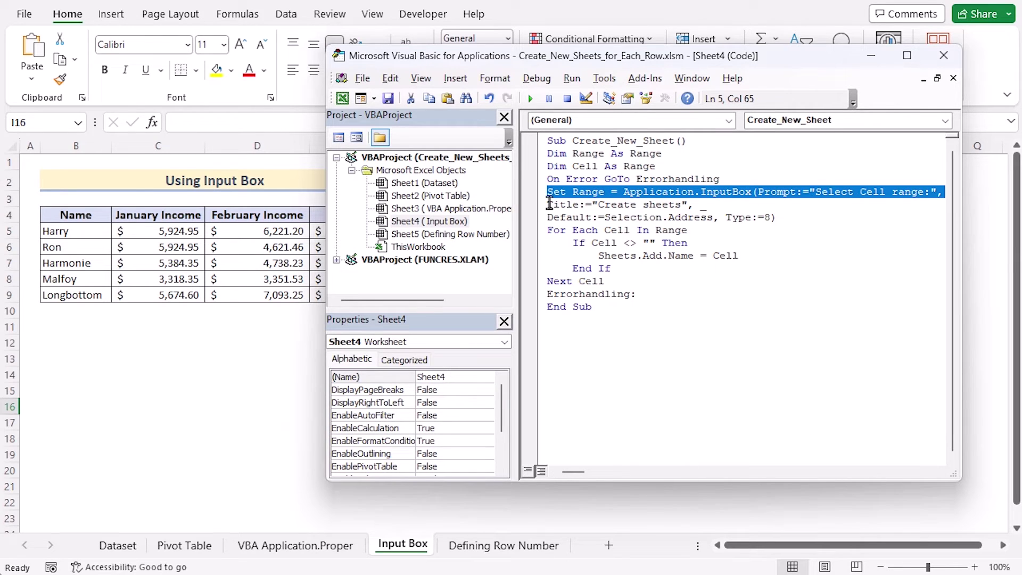
{"action": "left_click_drag", "start_coordinate": [550, 204], "coordinate": [685, 206]}
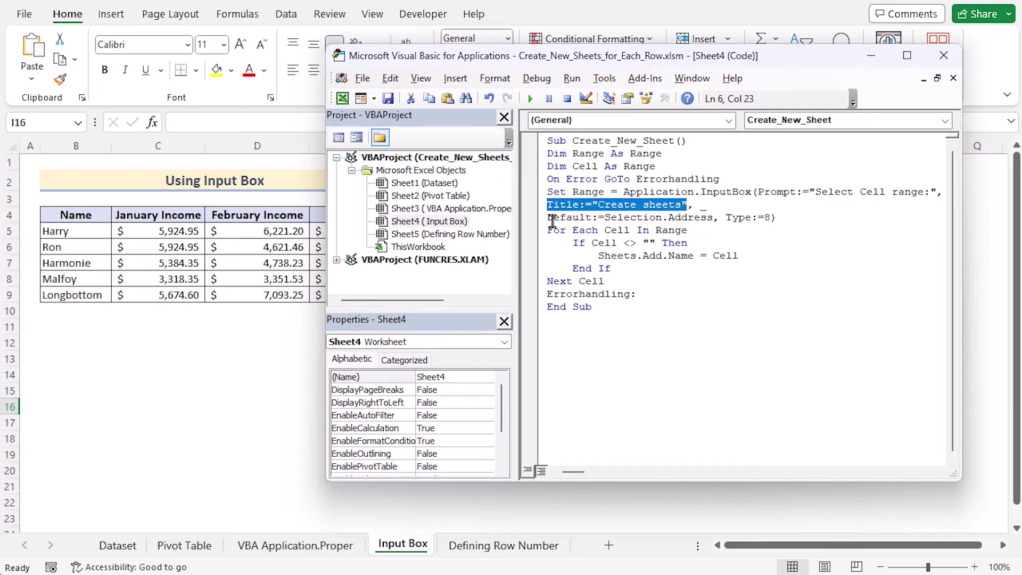
{"action": "left_click_drag", "start_coordinate": [548, 218], "coordinate": [776, 215]}
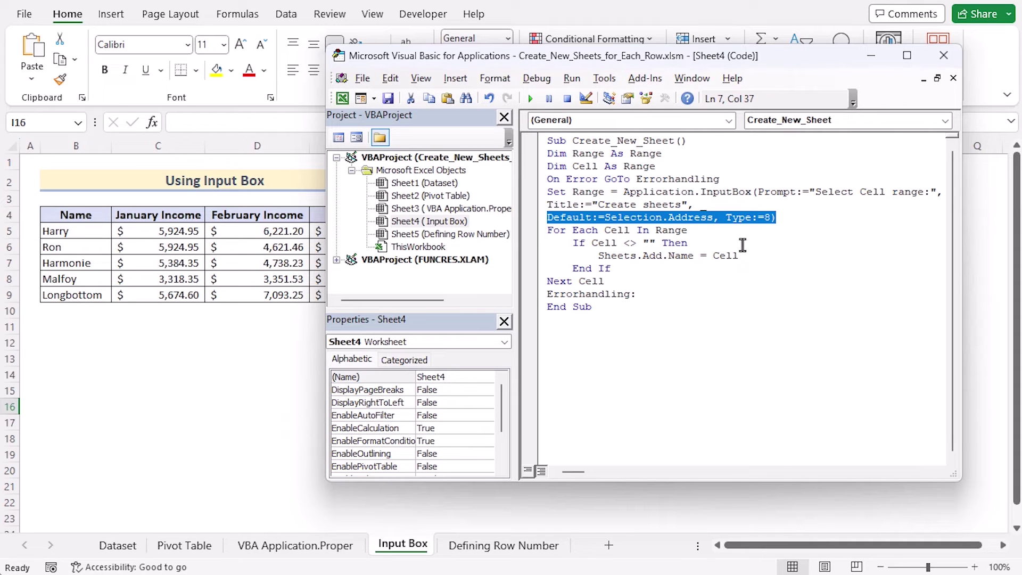
{"action": "left_click", "coordinate": [546, 234]}
{"action": "left_click_drag", "start_coordinate": [546, 234], "coordinate": [688, 233]}
{"action": "left_click_drag", "start_coordinate": [573, 244], "coordinate": [698, 257]}
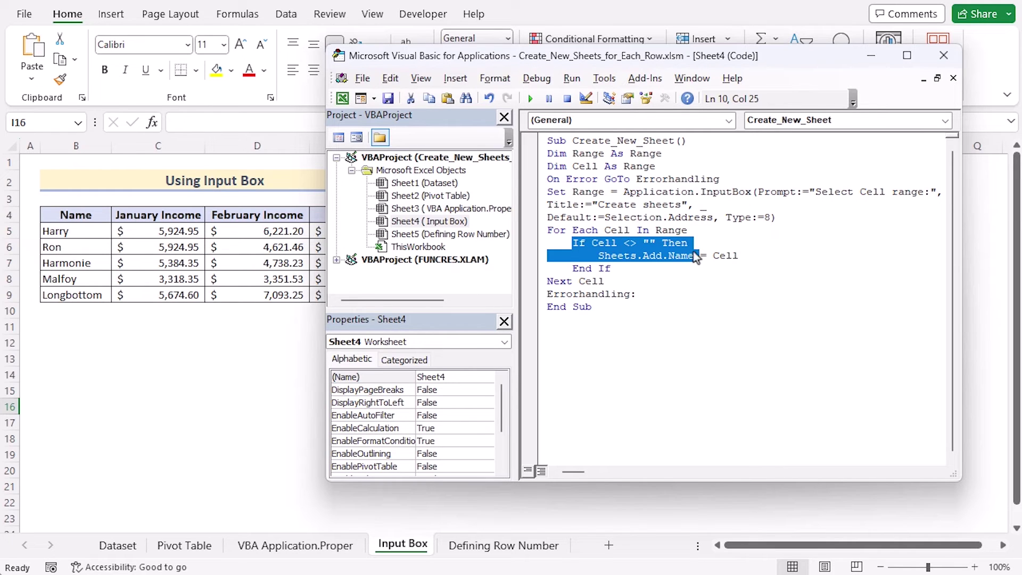
{"action": "left_click", "coordinate": [600, 258]}
{"action": "left_click_drag", "start_coordinate": [601, 259], "coordinate": [738, 254]}
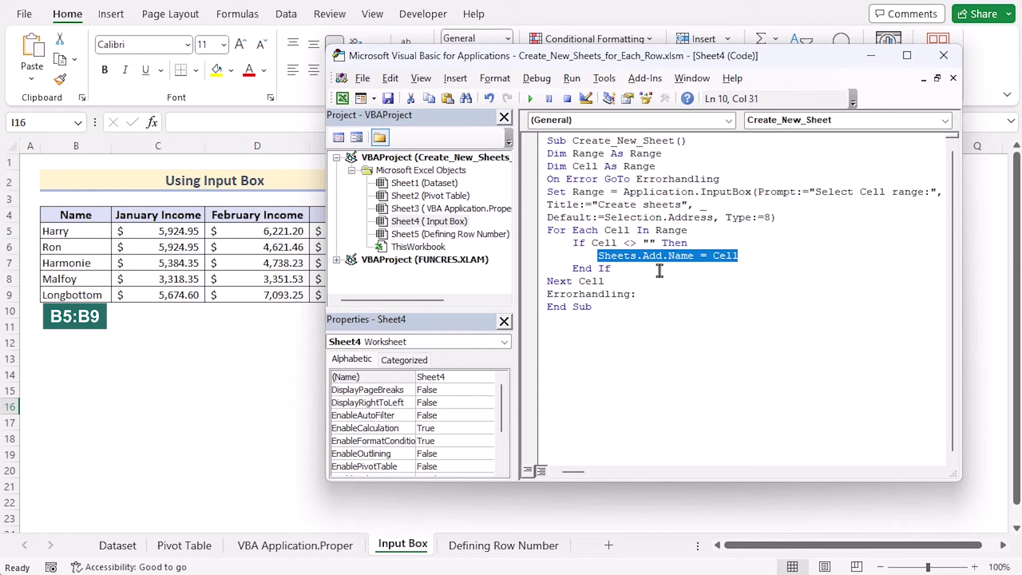
{"action": "left_click_drag", "start_coordinate": [572, 269], "coordinate": [618, 274]}
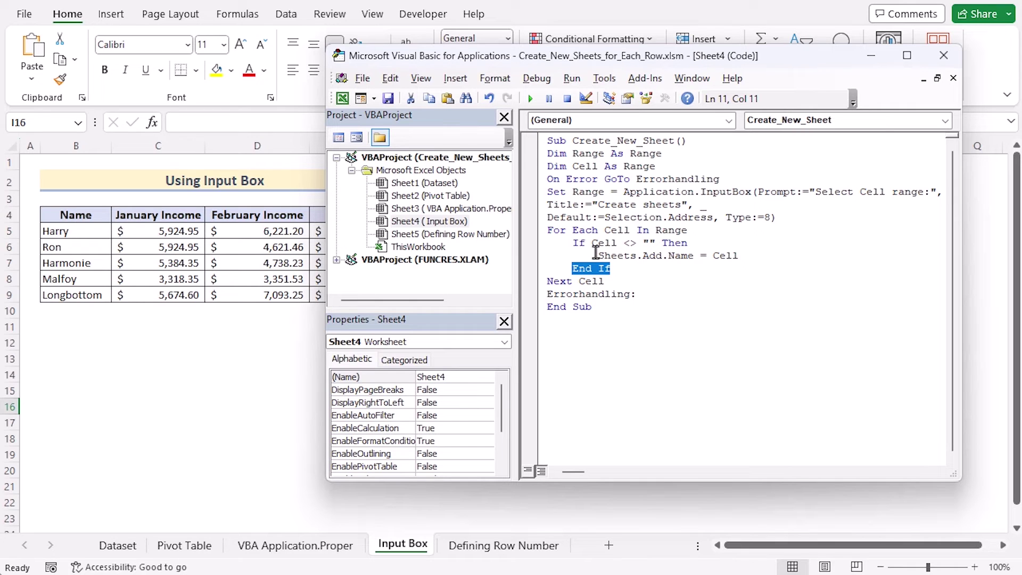
{"action": "left_click_drag", "start_coordinate": [546, 281], "coordinate": [612, 287]}
{"action": "mouse_move", "coordinate": [549, 294]}
{"action": "left_mouse_down"}
{"action": "mouse_move", "coordinate": [647, 306]}
{"action": "mouse_move", "coordinate": [641, 297]}
{"action": "mouse_move", "coordinate": [547, 307]}
{"action": "left_mouse_up"}
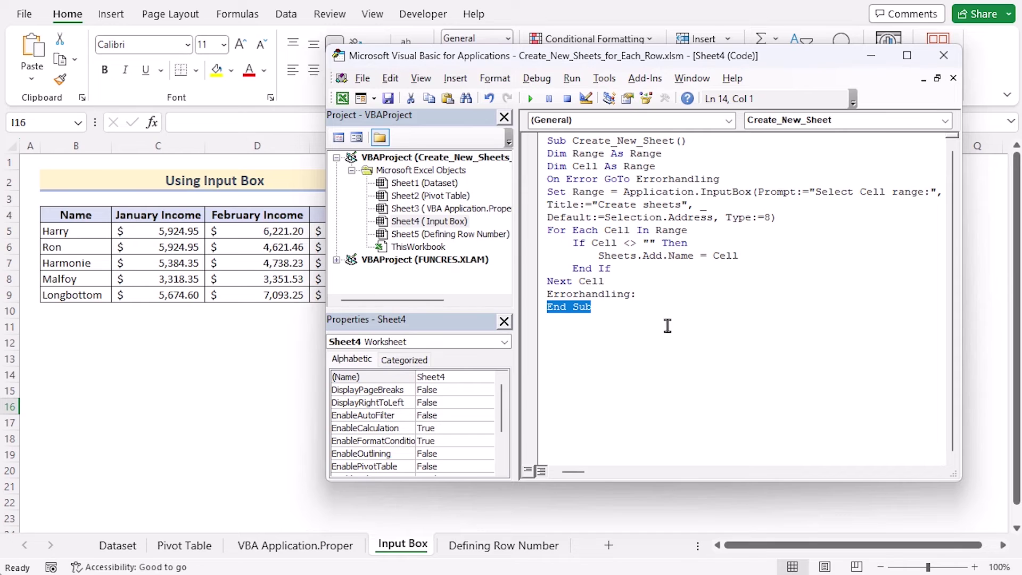
Run the Create_New_Sheet macro with cell range B5:B9 on the Input Box sheet and return to the workbook
{"action": "left_click", "coordinate": [572, 79]}
{"action": "left_click", "coordinate": [577, 96]}
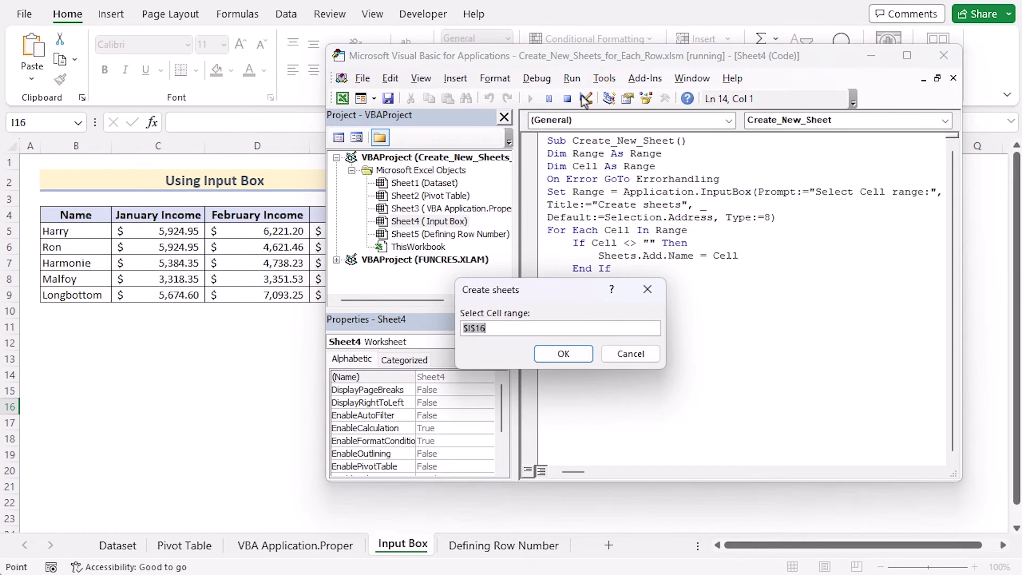
{"action": "left_click_drag", "start_coordinate": [547, 283], "coordinate": [627, 309]}
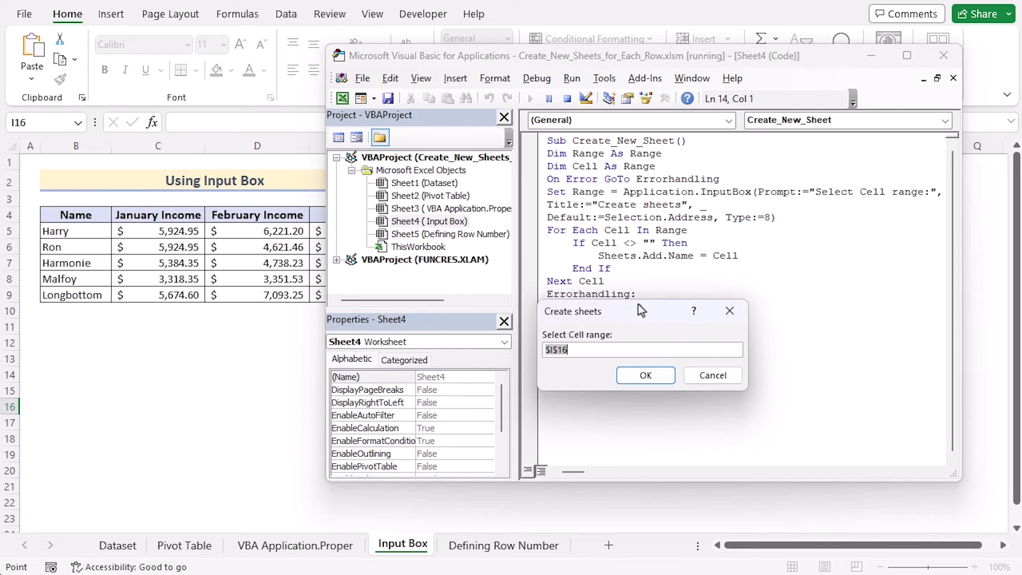
{"action": "left_click", "coordinate": [80, 232]}
{"action": "left_click_drag", "start_coordinate": [90, 296], "coordinate": [90, 297]}
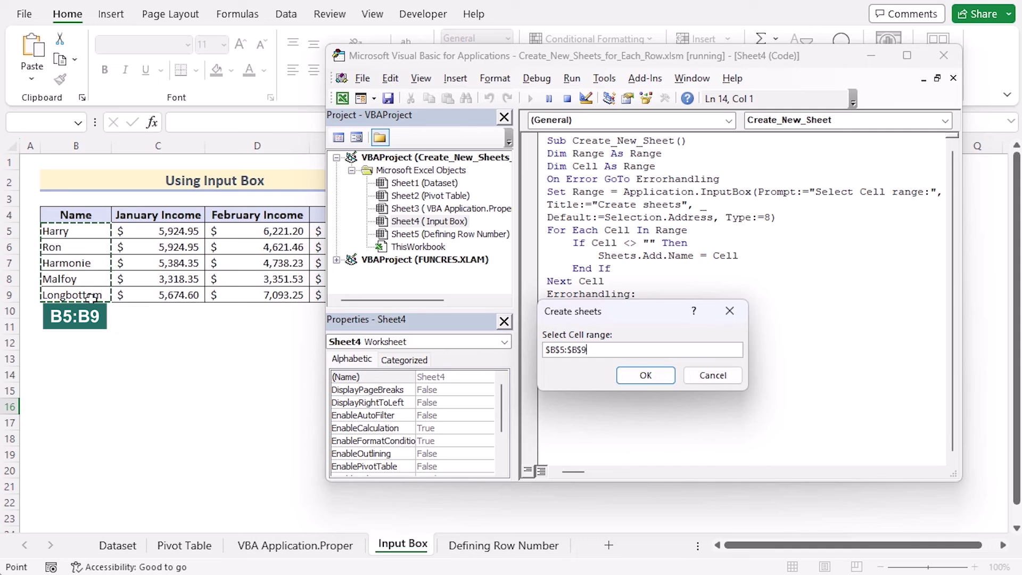
{"action": "left_click", "coordinate": [655, 376]}
{"action": "key", "text": "alt+F11"}
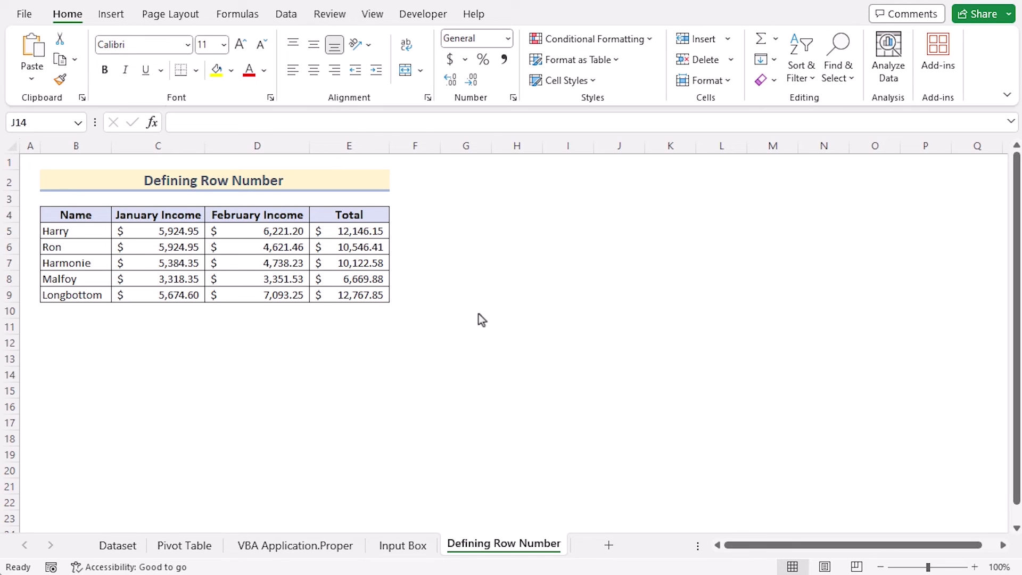
Add macro Row_To_Sheet to the Defining Row Number sheet's code, looping from row 5 to column B's last filled row and adding sheets named "Row " & A
{"action": "left_click", "coordinate": [505, 545]}
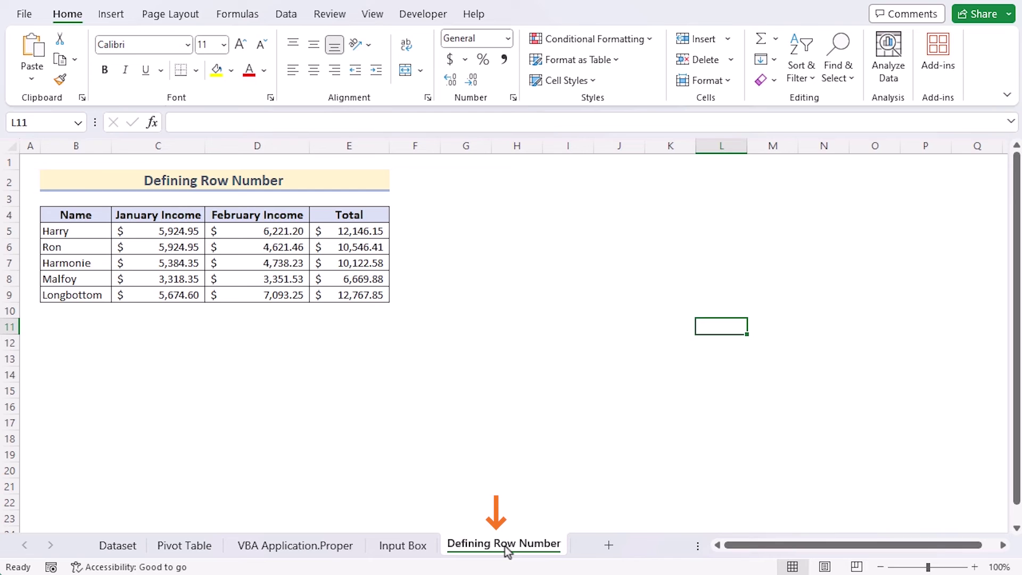
{"action": "right_click", "coordinate": [504, 545]}
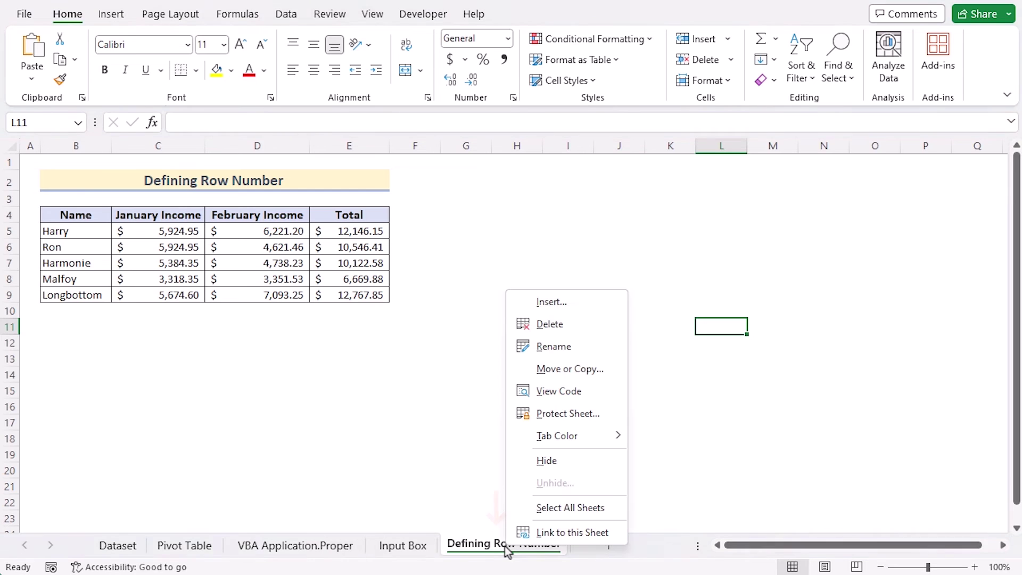
{"action": "left_click", "coordinate": [553, 394]}
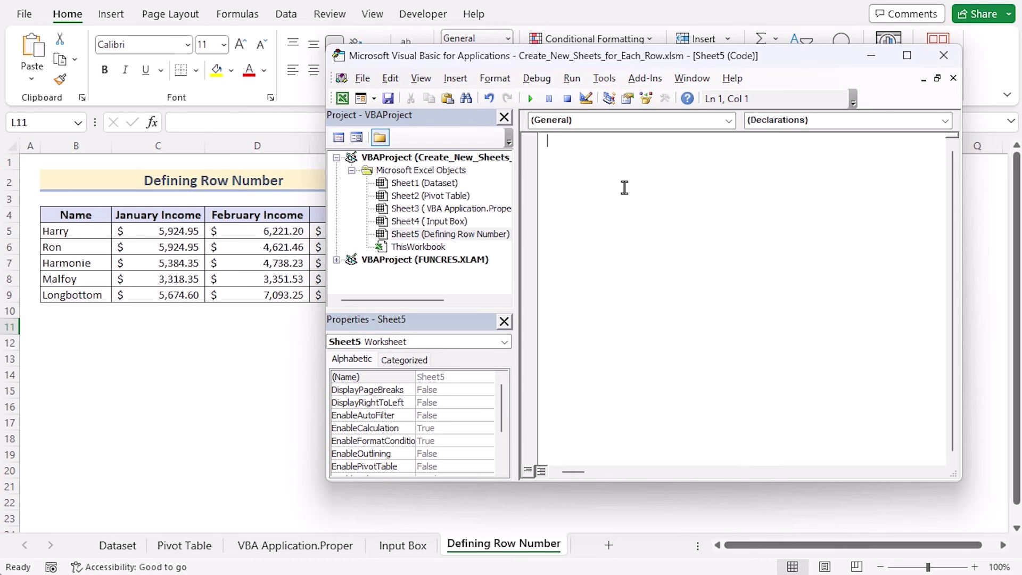
{"action": "key", "text": "ctrl+v"}
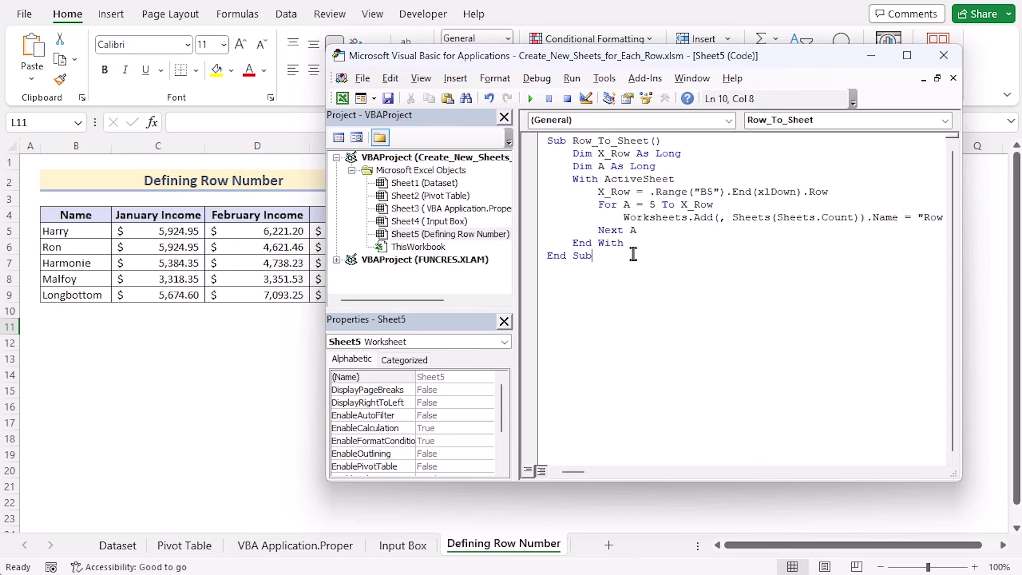
{"action": "left_click_drag", "start_coordinate": [574, 475], "coordinate": [559, 477]}
{"action": "left_click_drag", "start_coordinate": [514, 288], "coordinate": [443, 289]}
{"action": "left_click", "coordinate": [582, 290]}
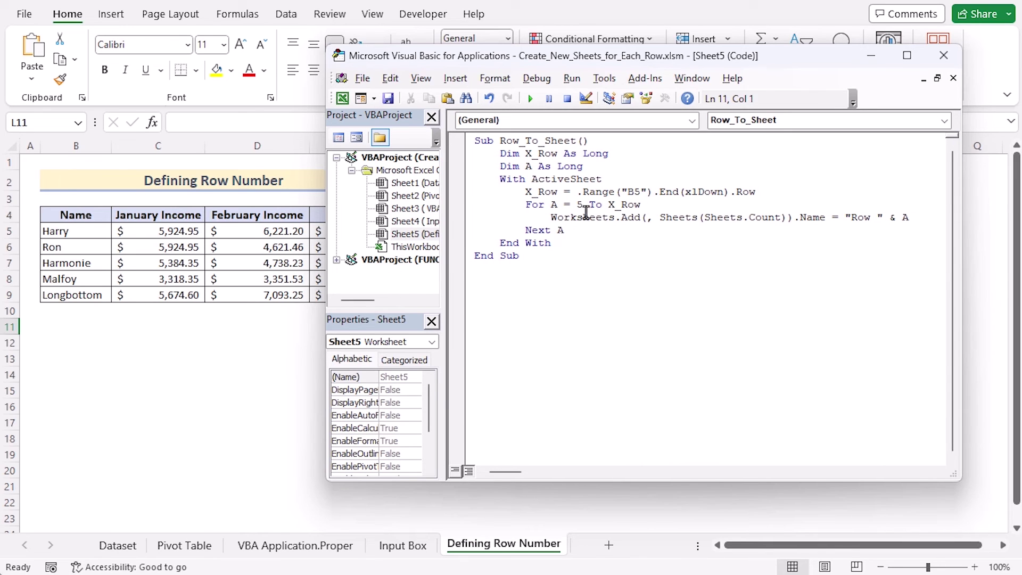
Examine the Row_To_Sheet macro line by line, covering the X_Row and A variables, the ActiveSheet block, the last-row lookup and the sheet-adding loop
{"action": "left_click_drag", "start_coordinate": [588, 141], "coordinate": [472, 143]}
{"action": "left_click_drag", "start_coordinate": [618, 161], "coordinate": [500, 160]}
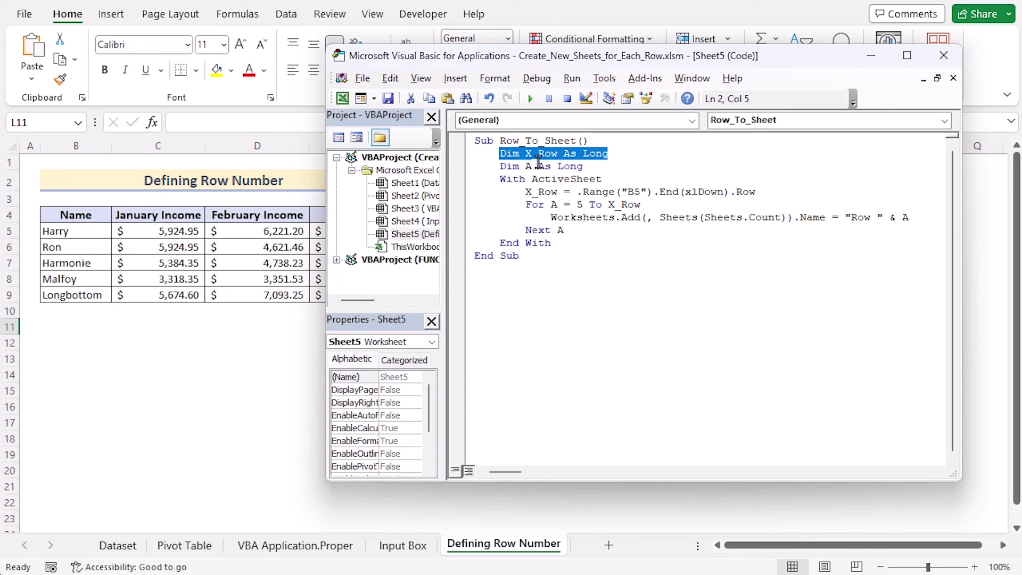
{"action": "left_click_drag", "start_coordinate": [585, 166], "coordinate": [502, 168]}
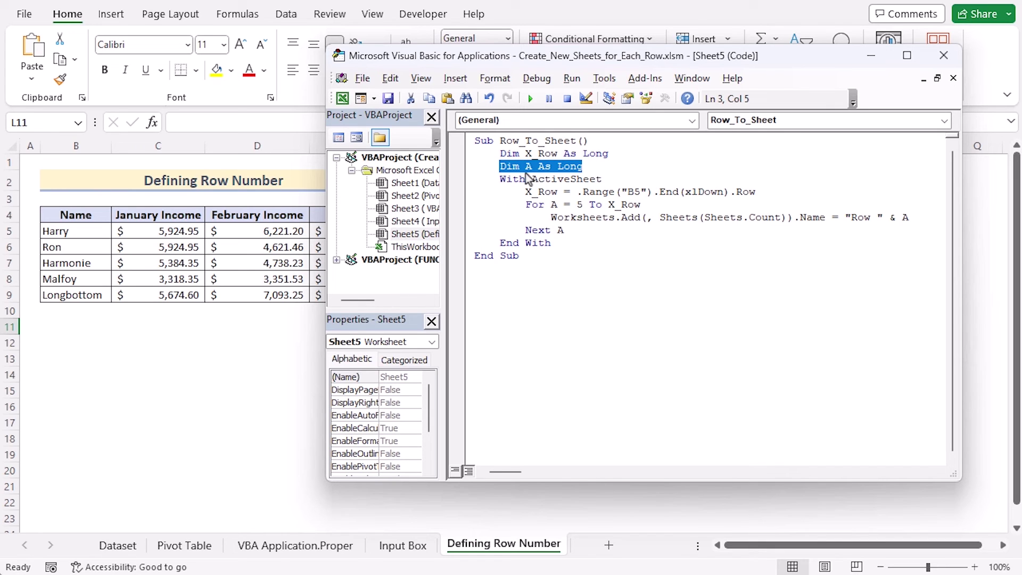
{"action": "left_click", "coordinate": [499, 180]}
{"action": "left_click_drag", "start_coordinate": [499, 180], "coordinate": [600, 184]}
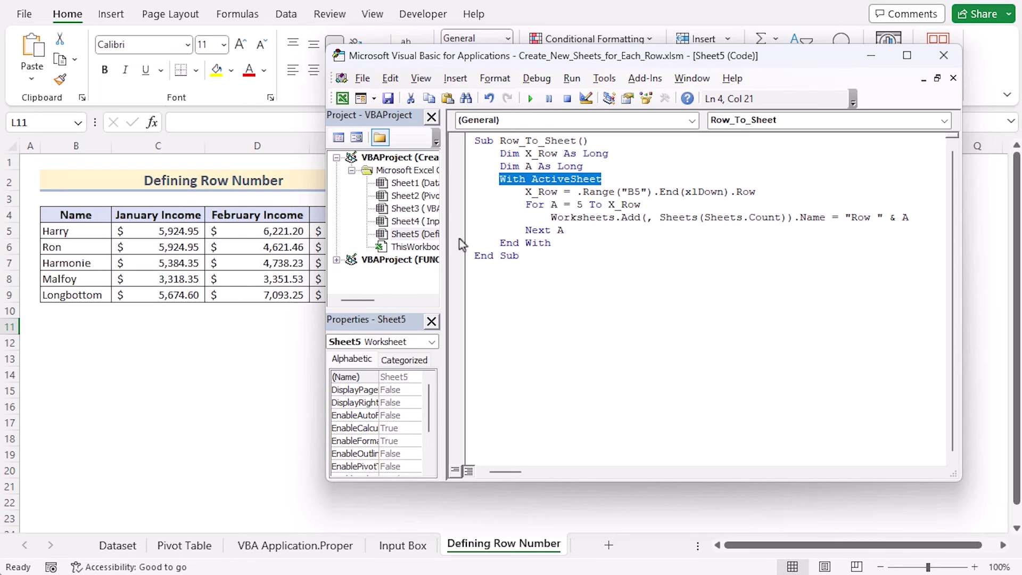
{"action": "left_click_drag", "start_coordinate": [524, 193], "coordinate": [710, 193]}
{"action": "left_click_drag", "start_coordinate": [735, 193], "coordinate": [755, 193]}
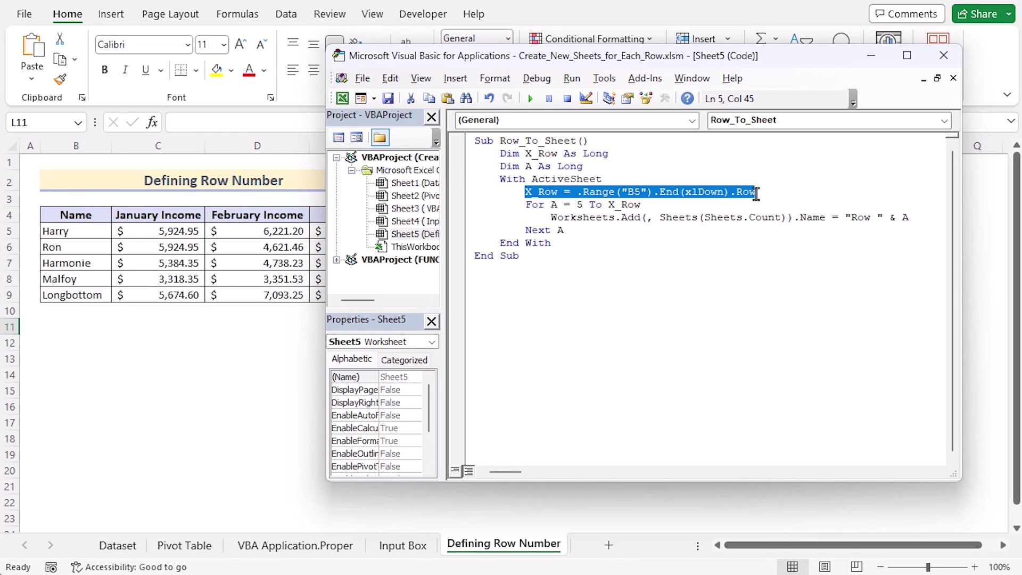
{"action": "left_click", "coordinate": [526, 204]}
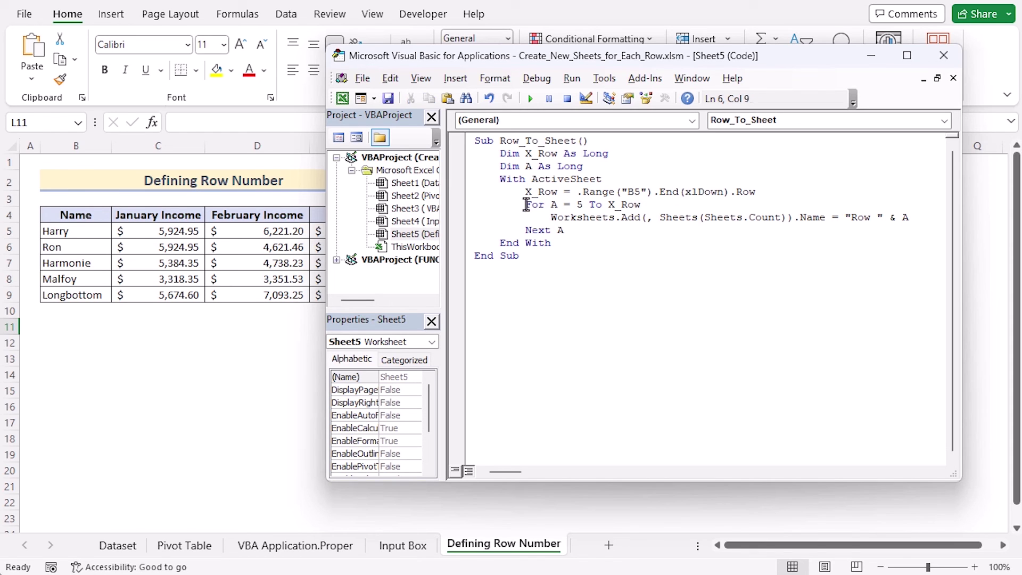
{"action": "left_click_drag", "start_coordinate": [526, 204], "coordinate": [642, 208]}
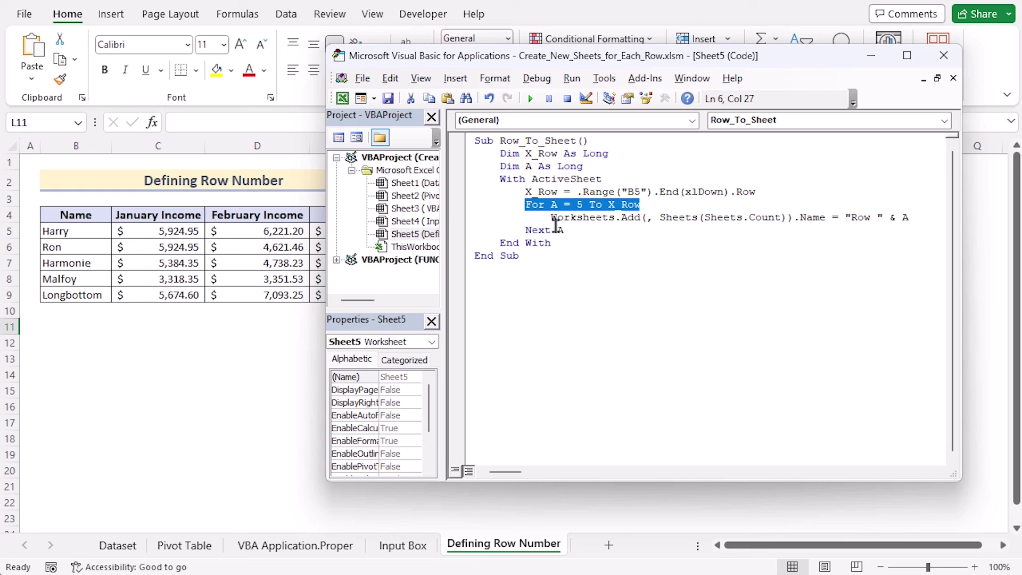
{"action": "left_click_drag", "start_coordinate": [550, 218], "coordinate": [641, 218]}
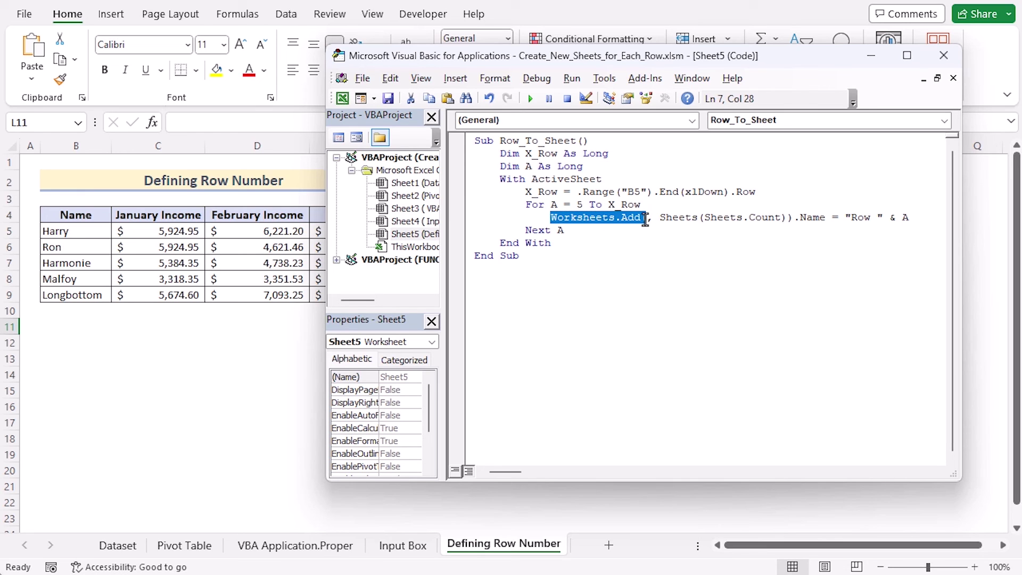
{"action": "left_click_drag", "start_coordinate": [648, 220], "coordinate": [910, 221]}
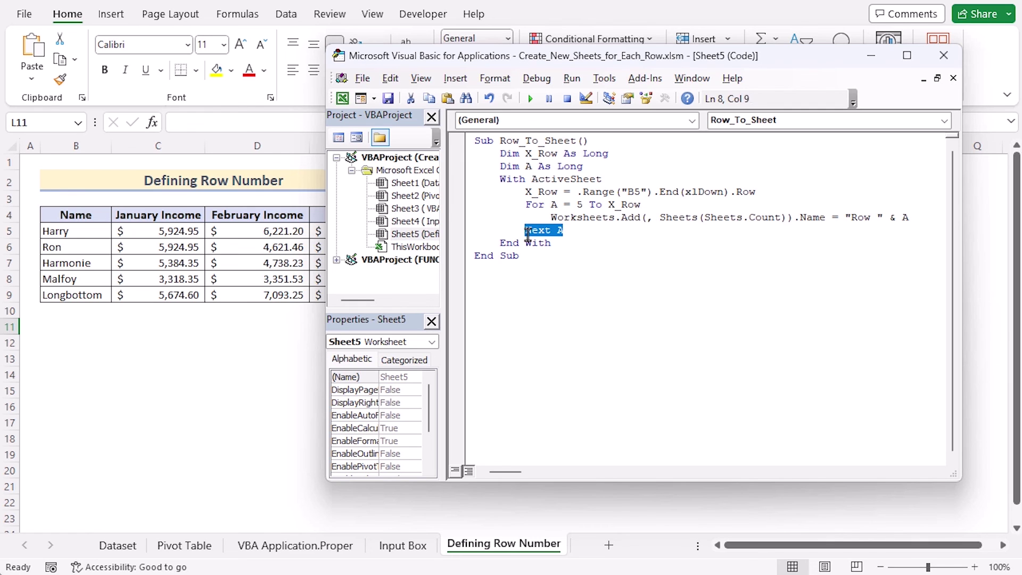
{"action": "left_click", "coordinate": [556, 243]}
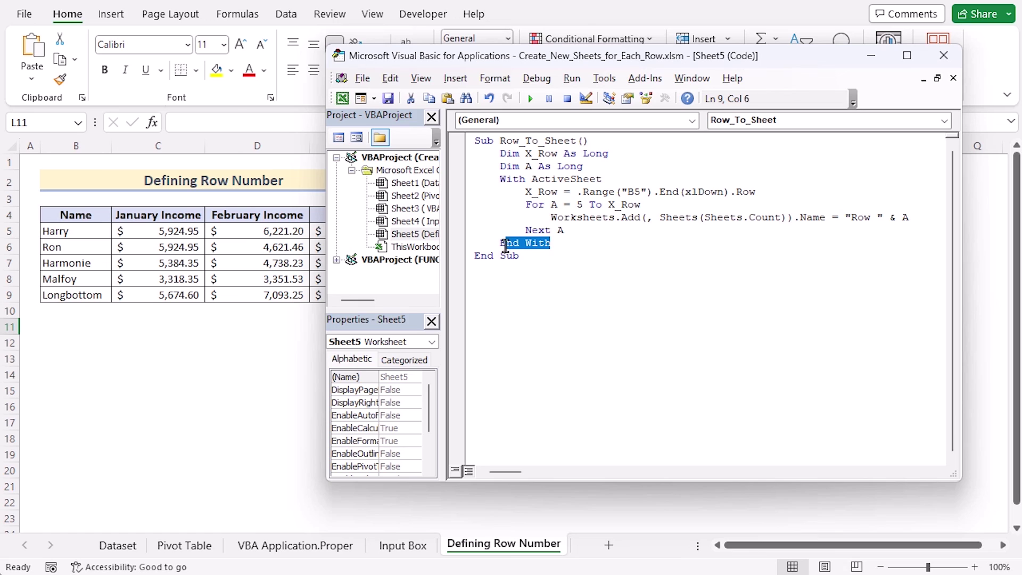